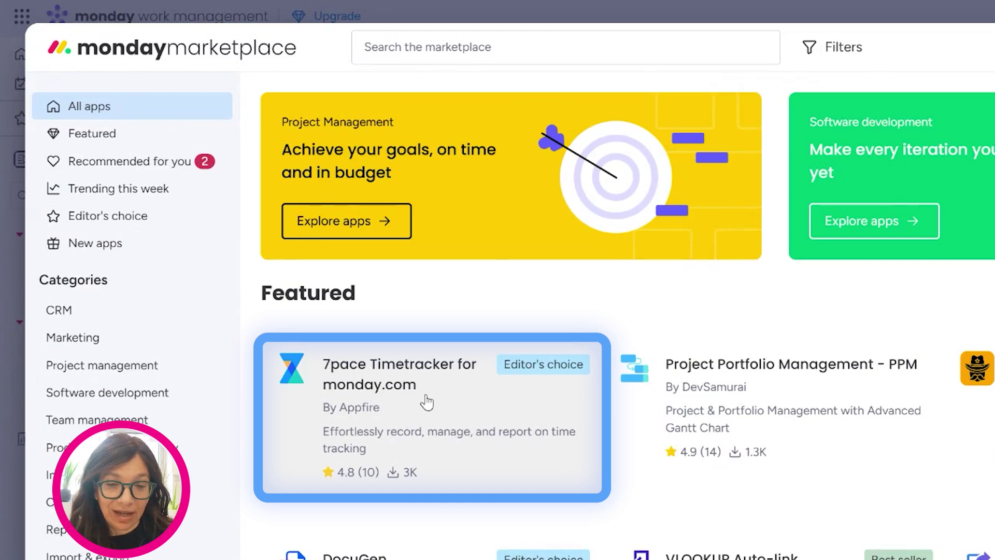
Open the 7pace Timetracker for monday.com listing in the marketplace and review its overview.
left_click(426, 402)
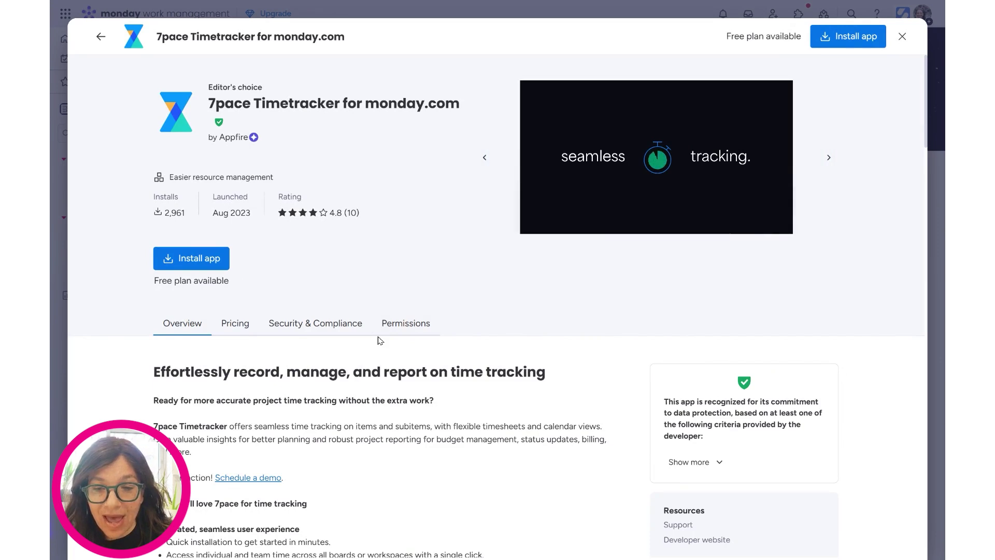
scroll(401, 376, "down", 15)
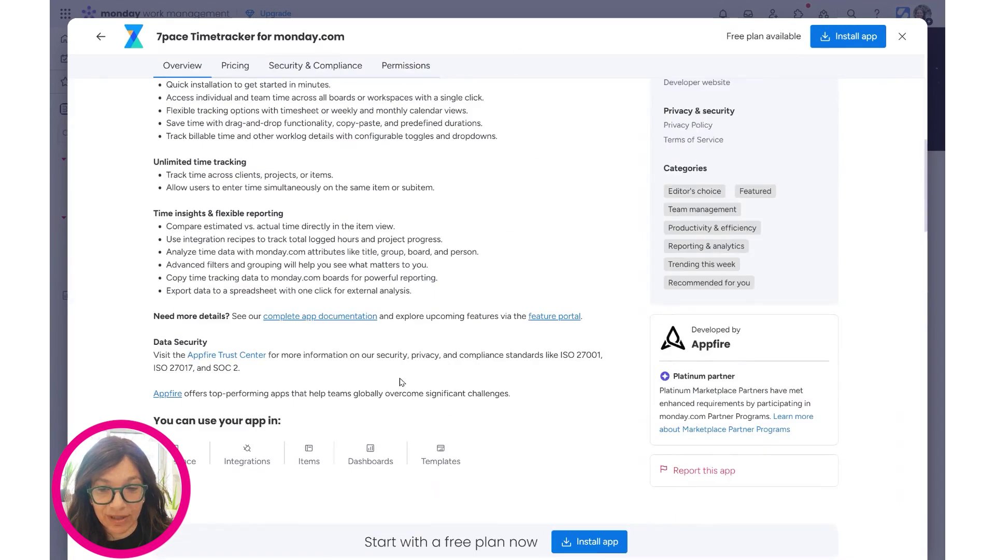
scroll(401, 376, "down", 10)
scroll(400, 376, "up", 20)
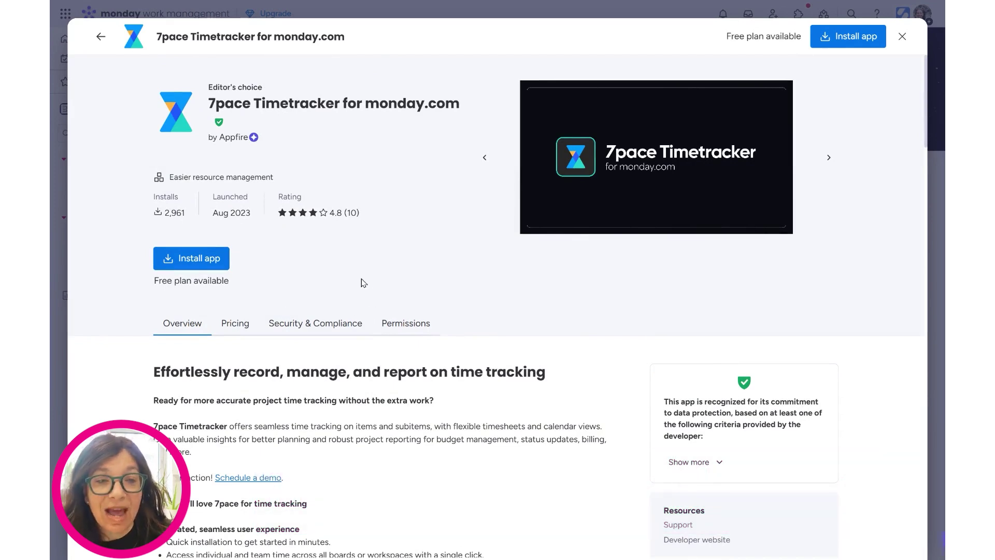
Install 7pace Timetracker for monday.com, limiting it to the Task Management Boards workspace.
left_click(215, 263)
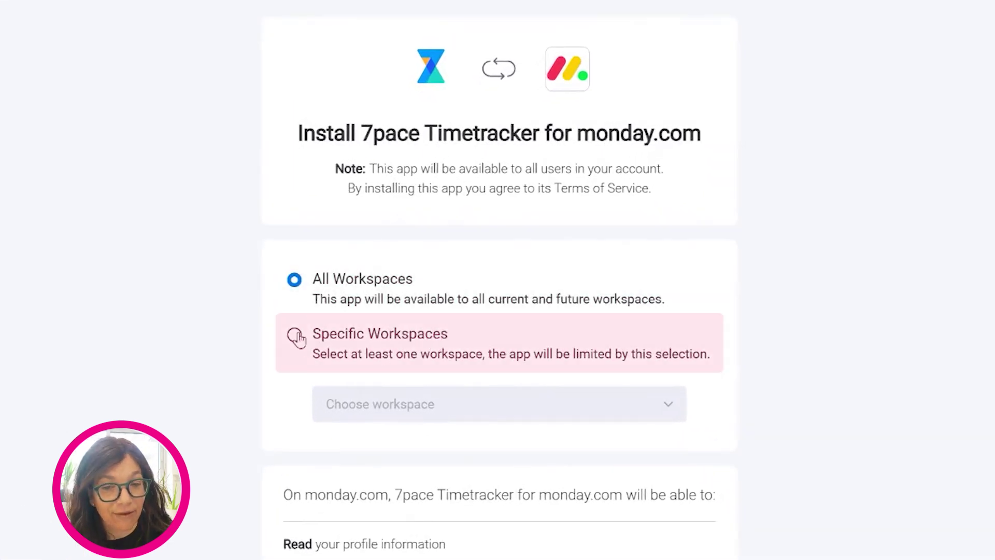
left_click(297, 338)
left_click(432, 409)
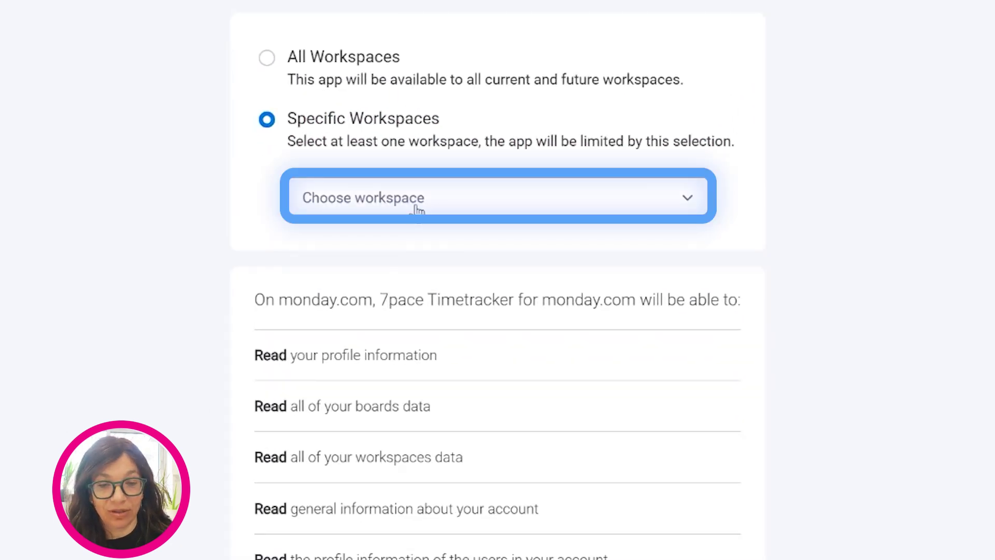
type("task")
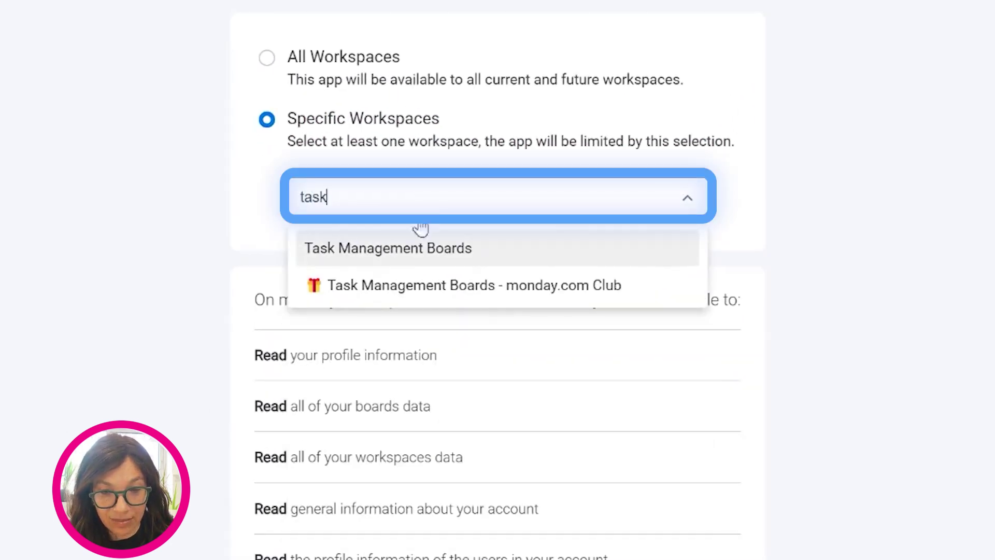
left_click(422, 248)
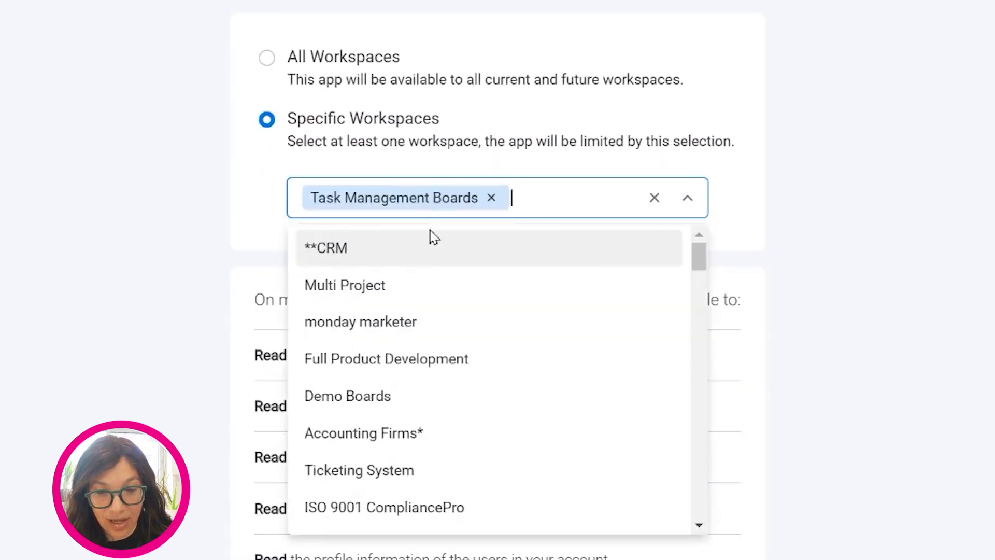
left_click(534, 521)
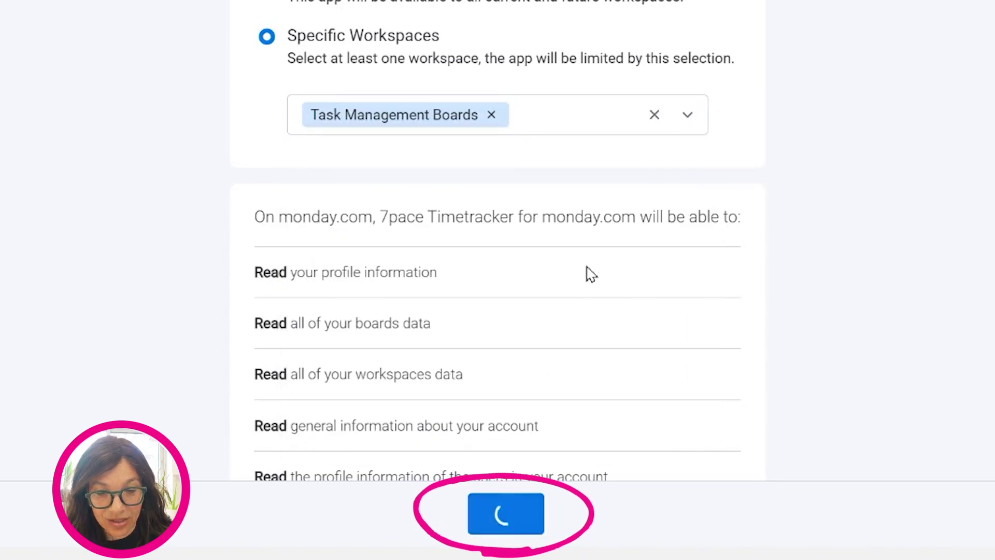
scroll(576, 197, "down", 2)
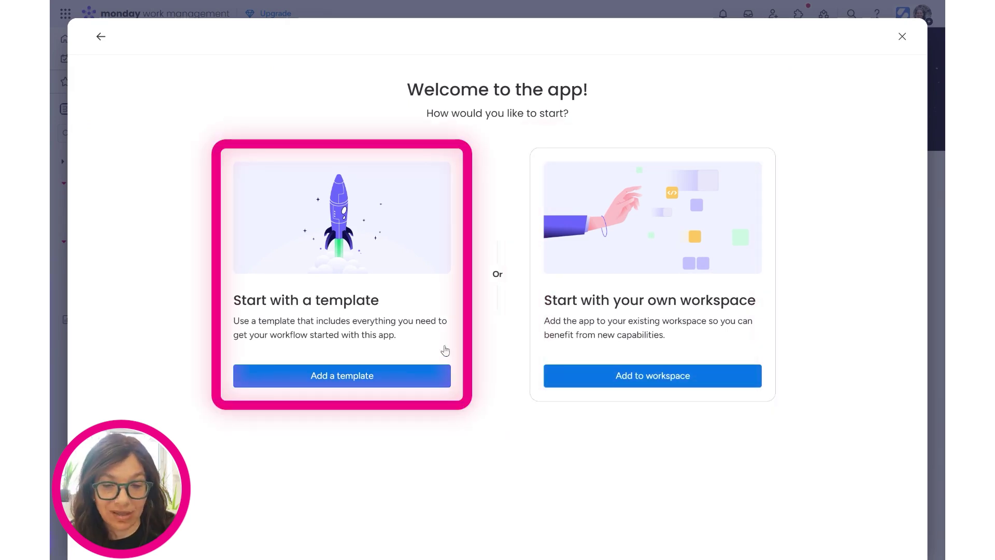
Start from the 7pace Timetracker - Full template and add the app to the Task Management Boards workspace.
left_click(420, 377)
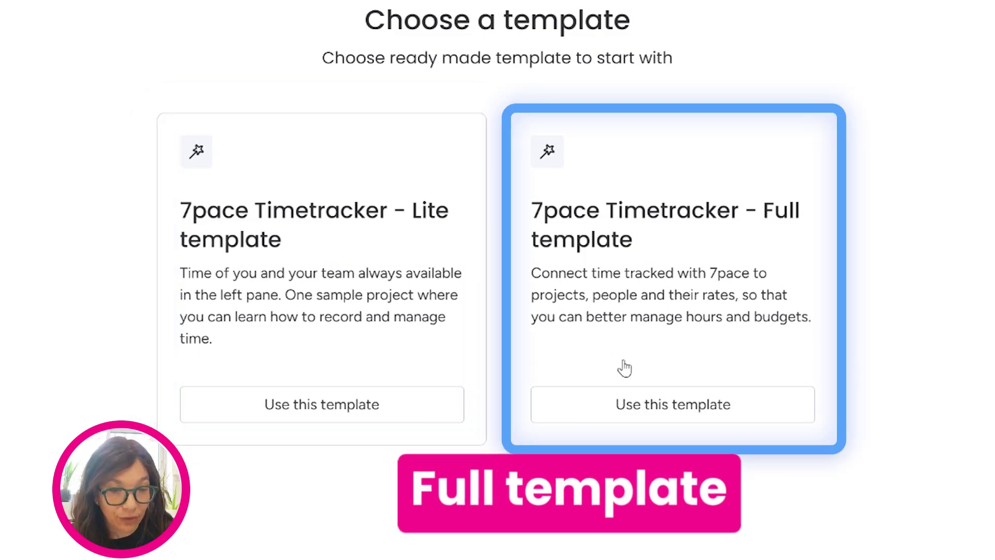
left_click(679, 412)
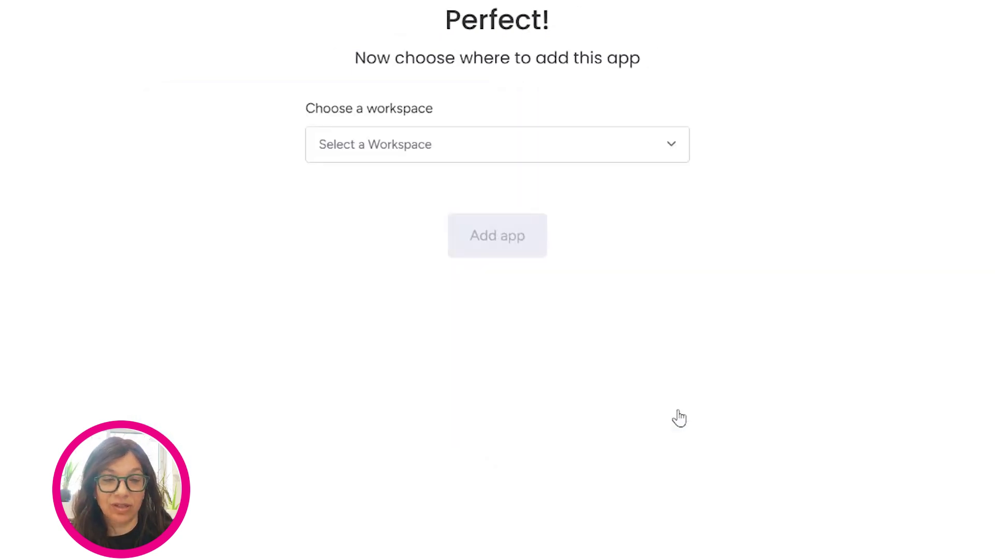
left_click(627, 152)
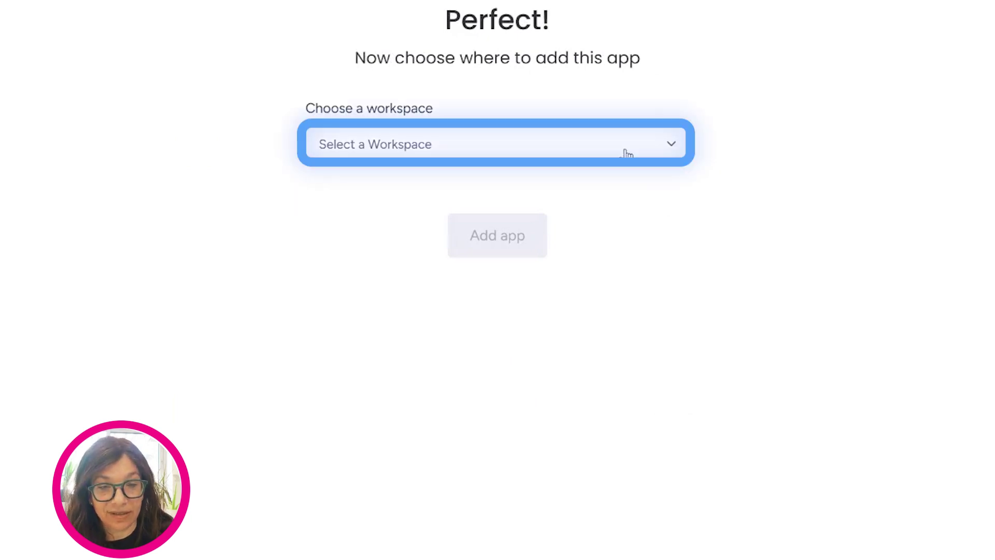
left_click(542, 224)
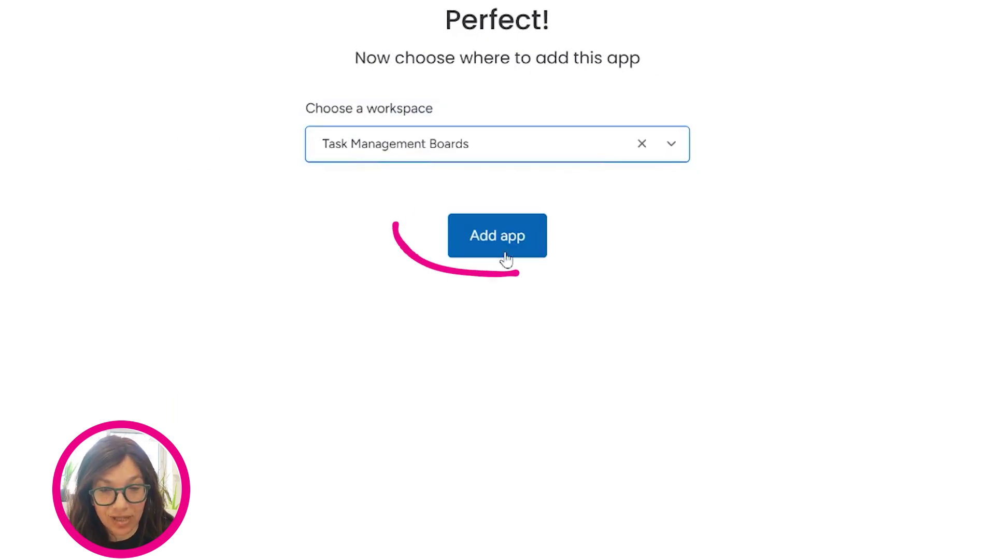
left_click(491, 240)
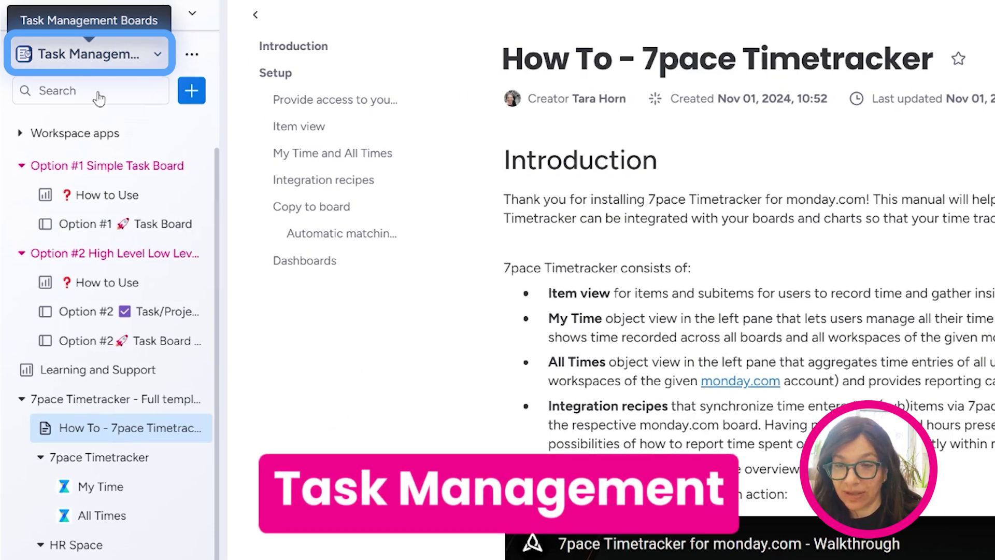
Collapse the Option #1 and Option #2 task board folders and expand Workspace apps in the workspace.
left_click(21, 166)
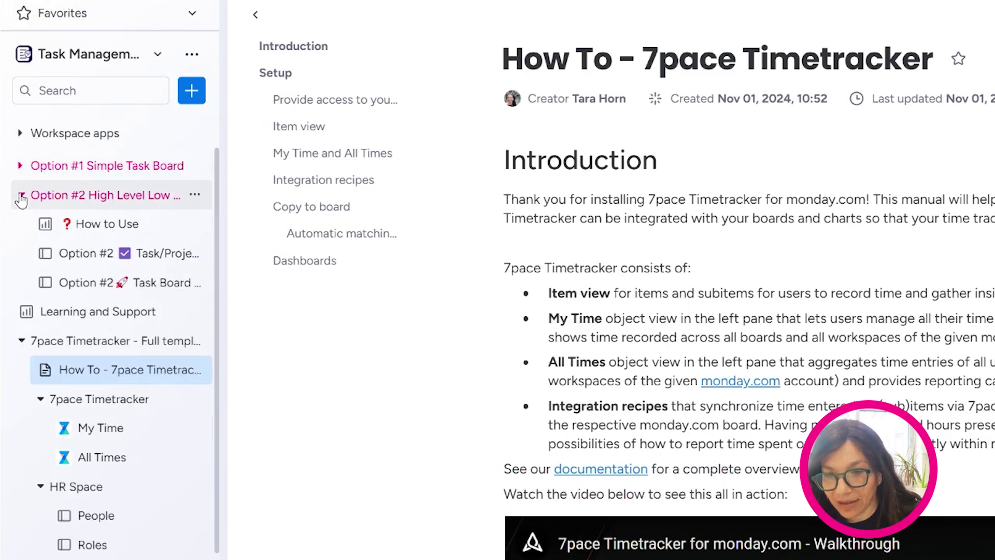
left_click(21, 198)
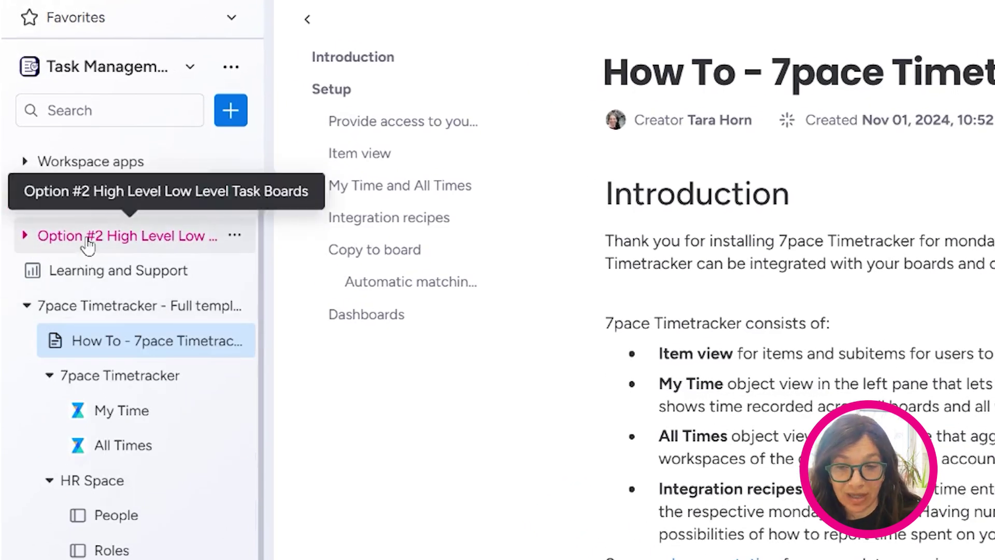
left_click(27, 163)
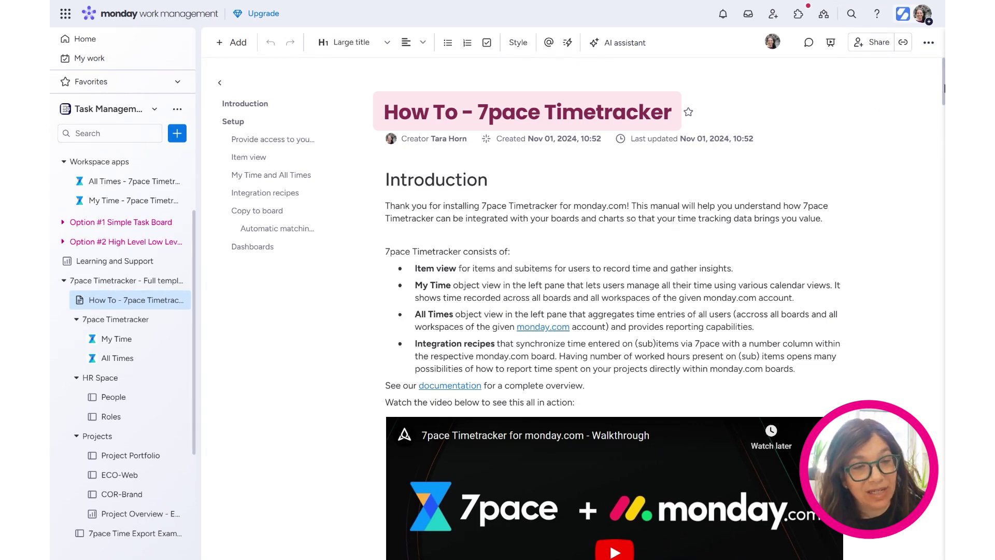
Look through the How To - 7pace Timetracker document down to its Dashboards section and return to its beginning.
left_click_drag(944, 88, 942, 451)
scroll(497, 287, "down", 10)
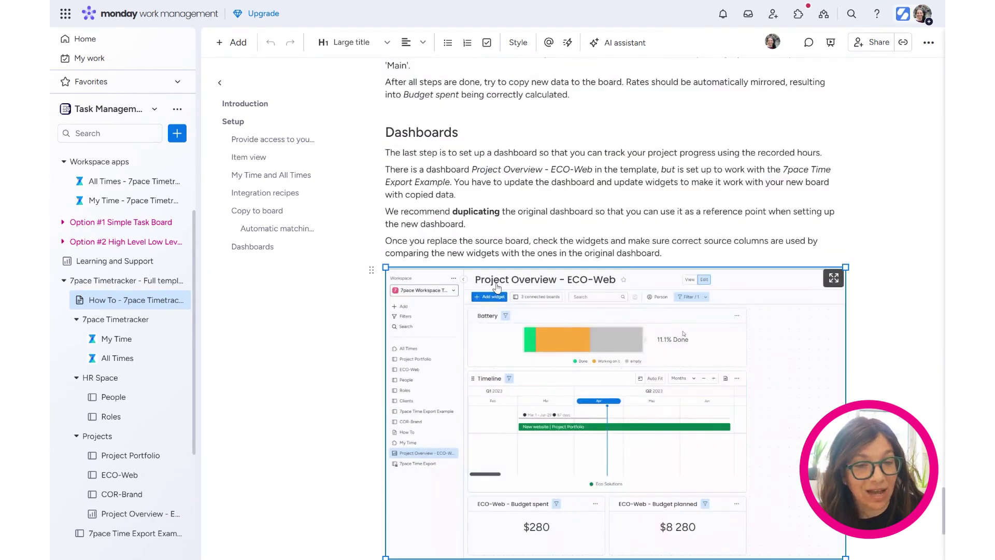
scroll(497, 287, "down", 5)
scroll(496, 287, "up", 20)
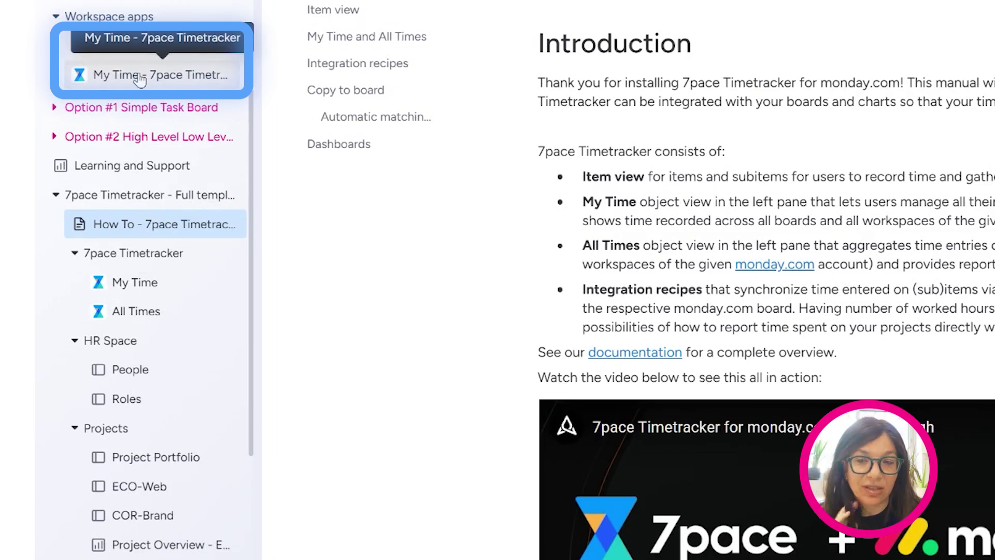
Open the My Time and All Times workspace apps and authorize 7pace Timetracker to access the monday.com data.
left_click(138, 78)
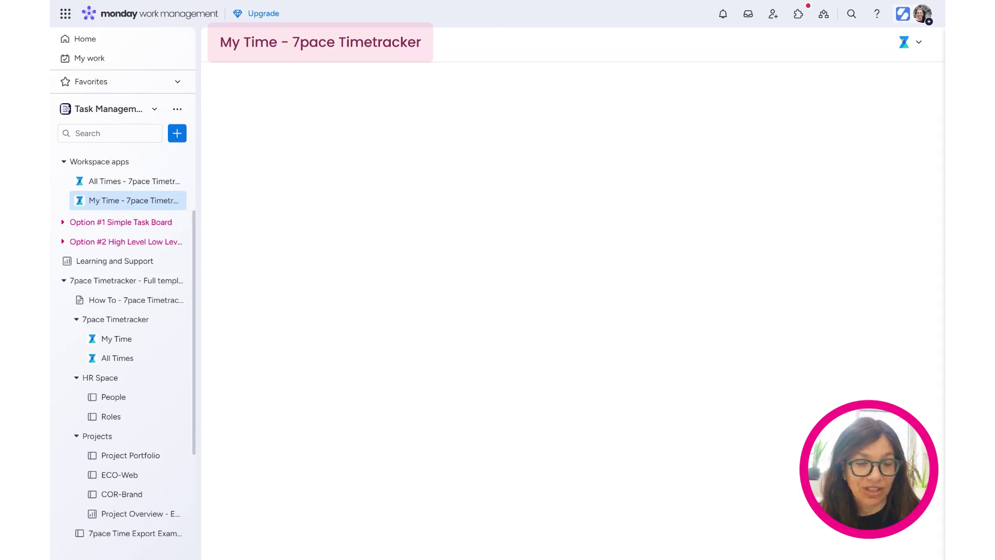
left_click(118, 181)
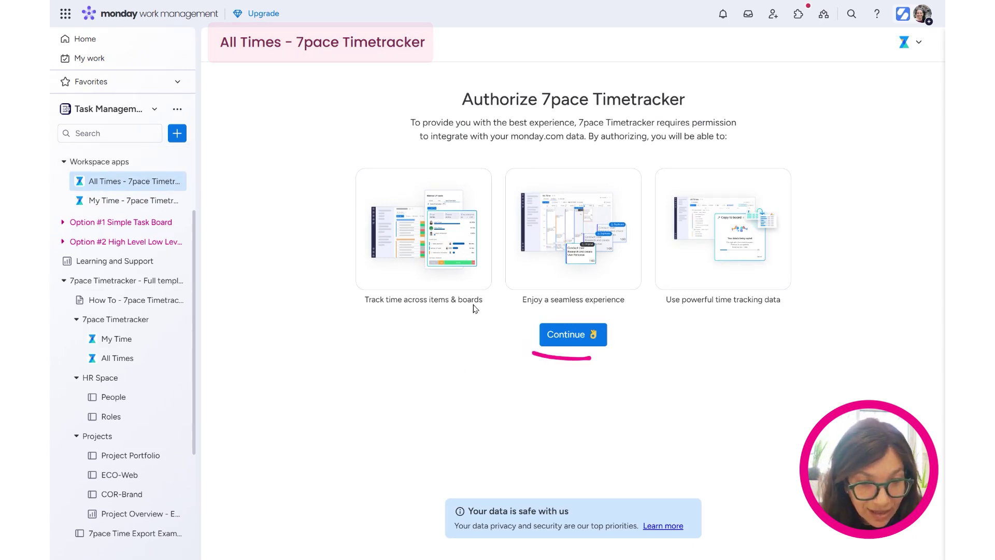
left_click(583, 338)
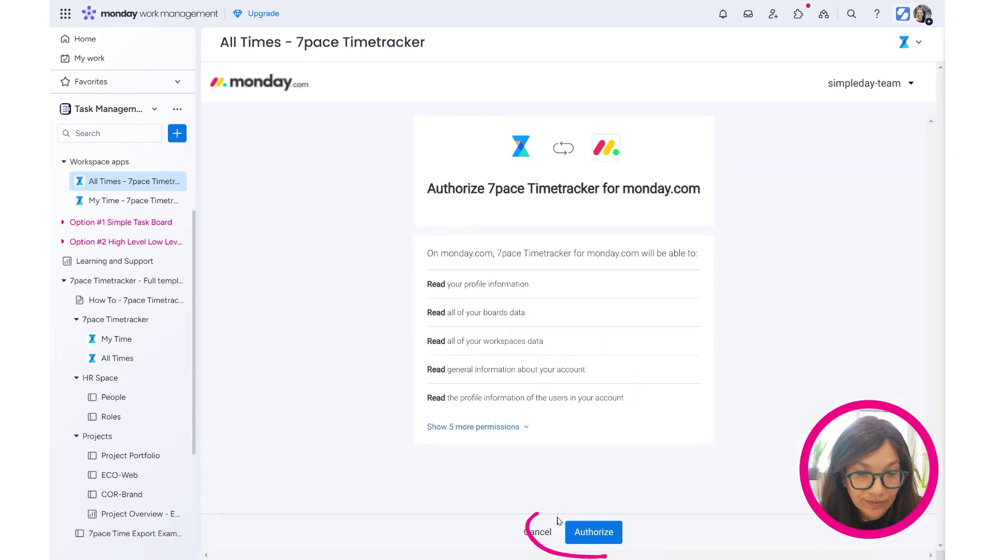
left_click(592, 530)
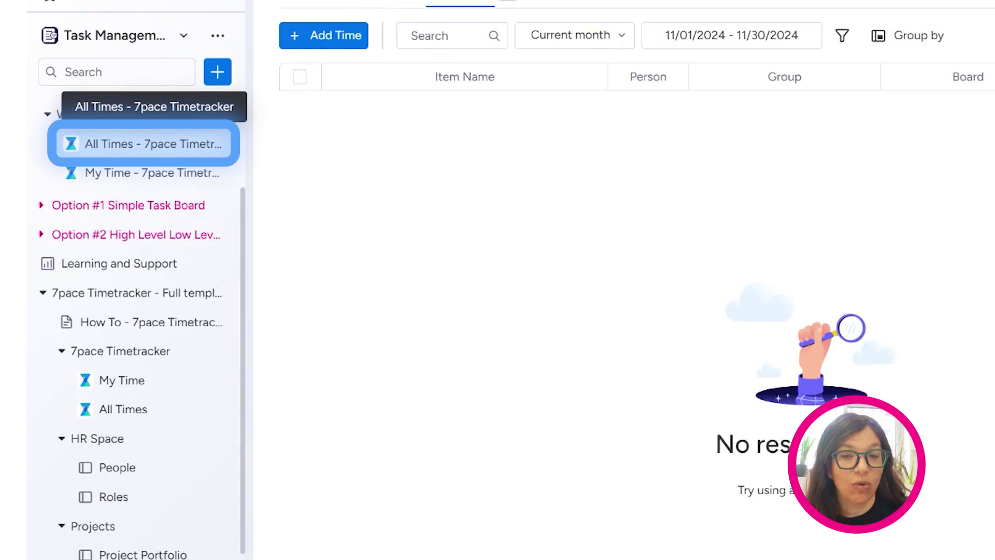
View the My Time timesheet and return to the All Times app.
left_click(120, 179)
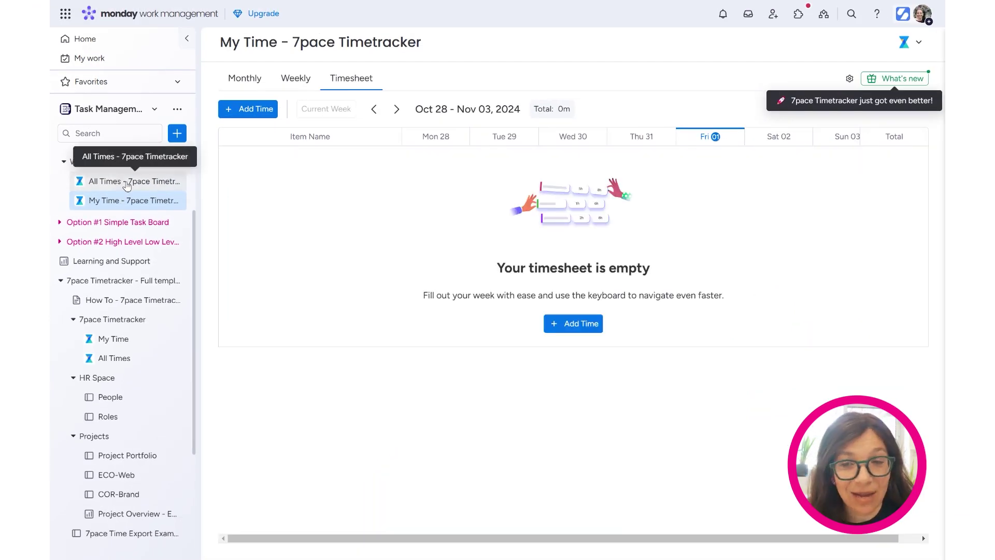
left_click(129, 186)
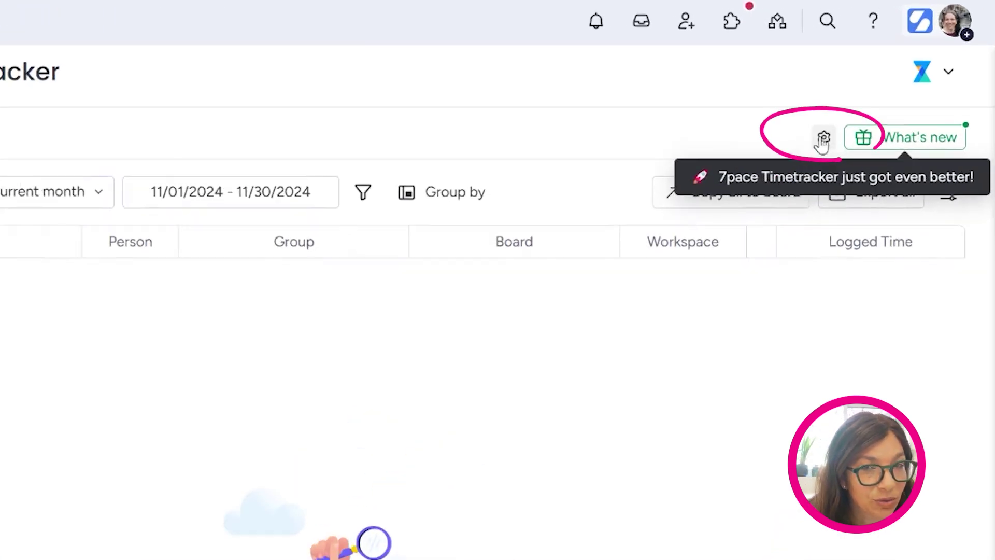
In the 7pace Timetracker settings, create a new dropdown custom field named Client.
left_click(822, 140)
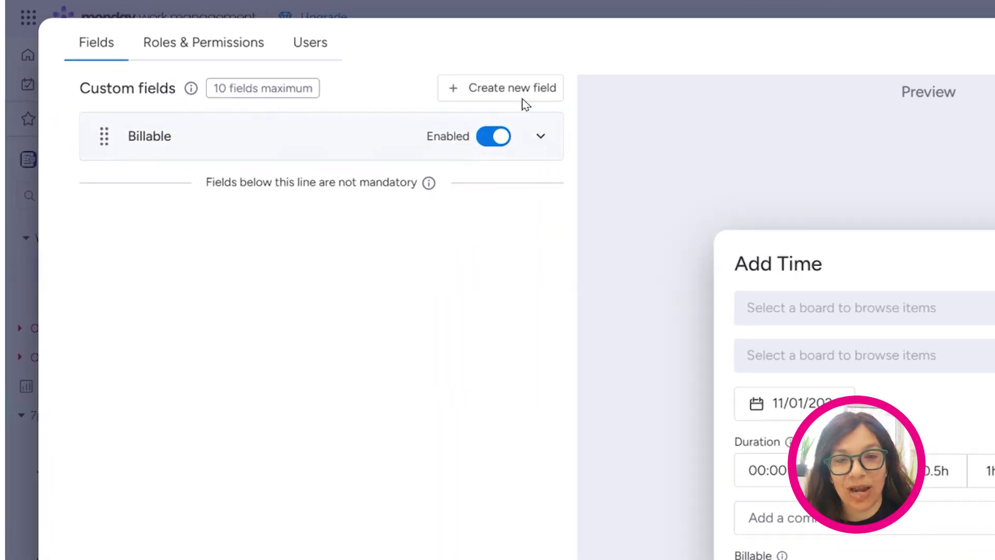
left_click(394, 63)
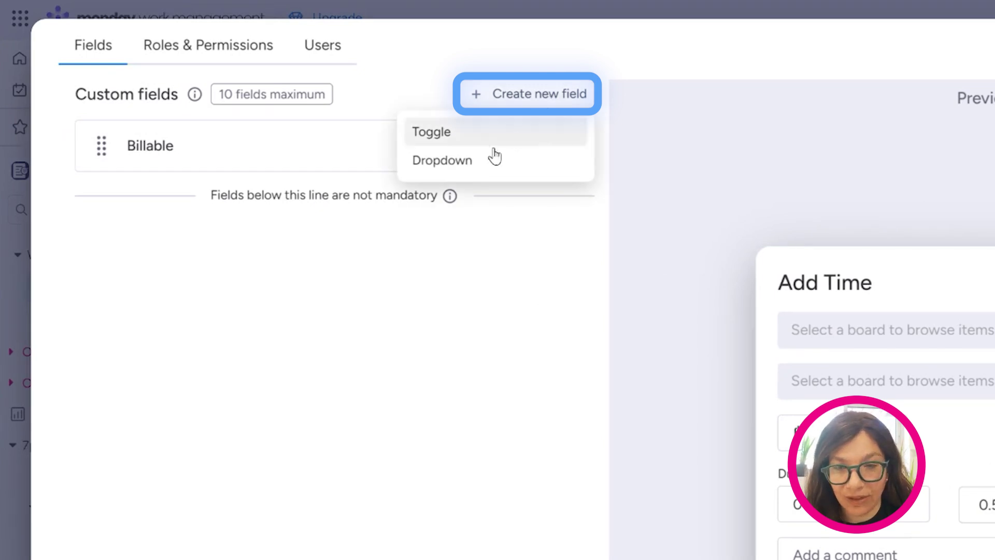
left_click(466, 164)
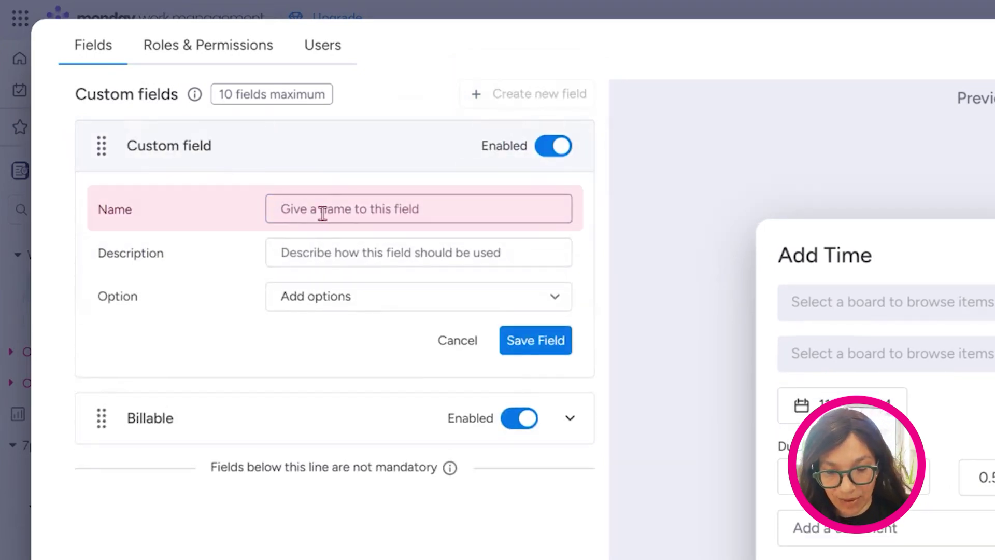
type("Client")
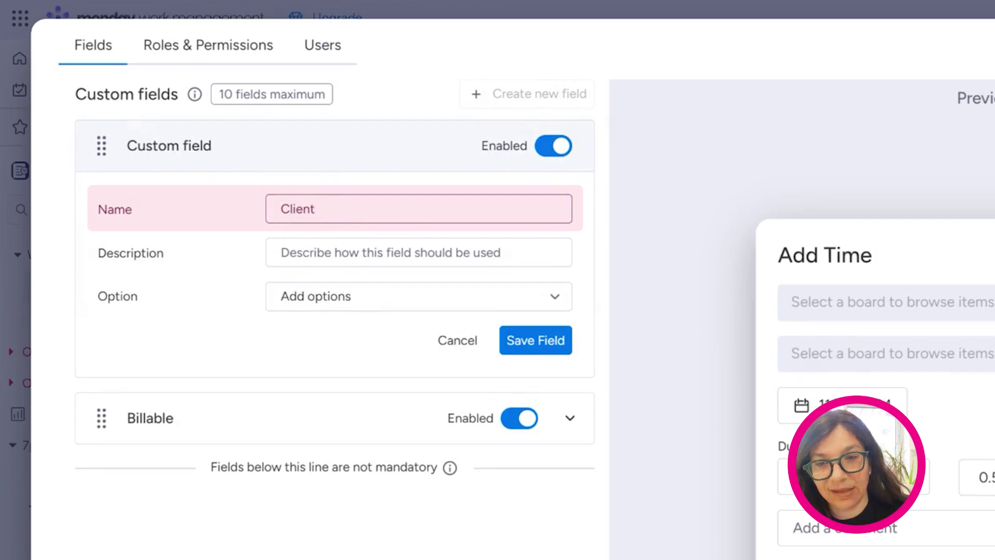
Add the option Simpleday to the Client dropdown field and save the field.
left_click(337, 299)
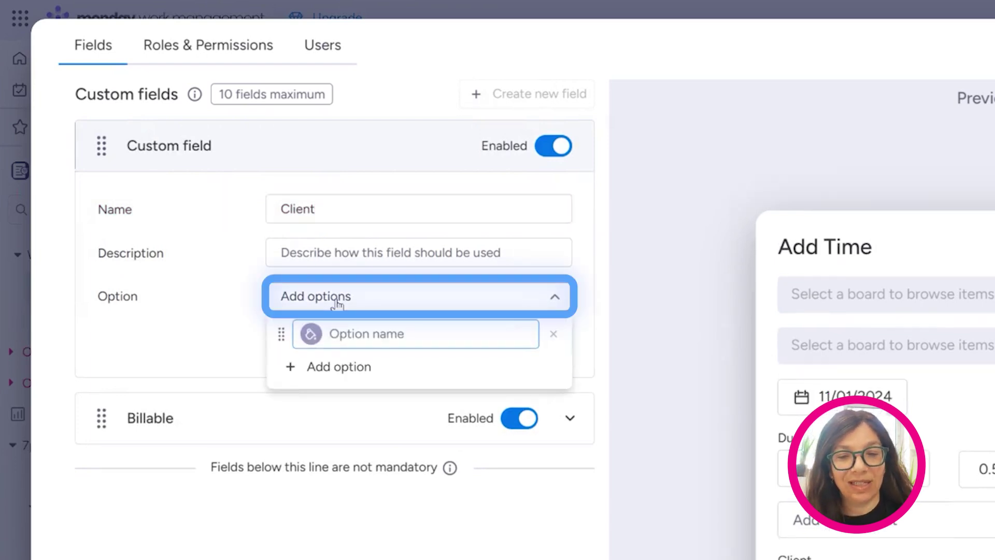
type("Simpleday")
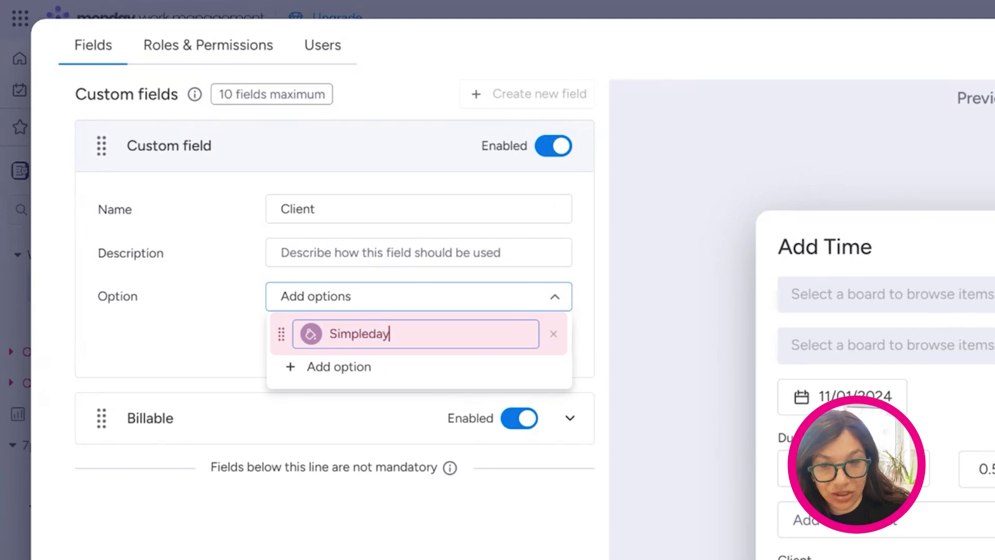
left_click(418, 370)
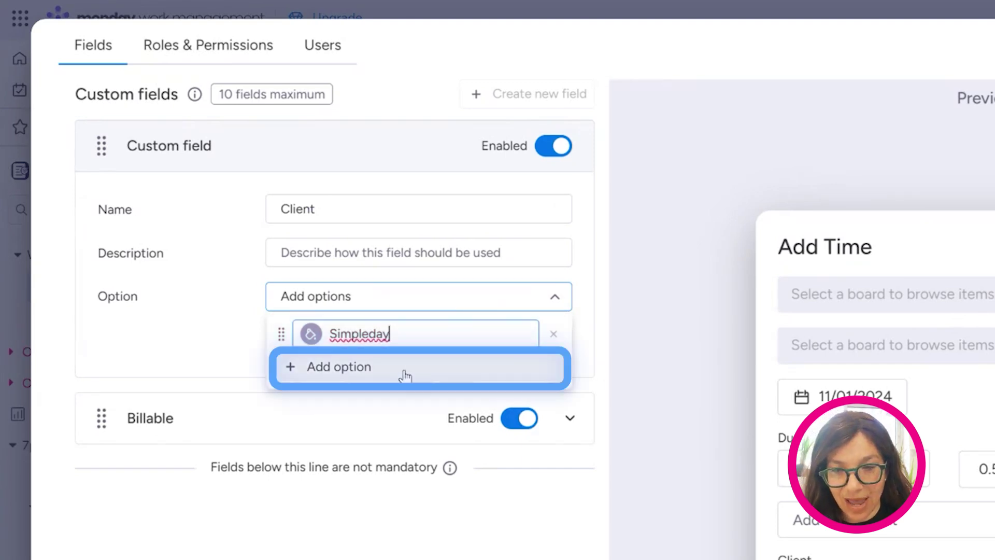
left_click(216, 318)
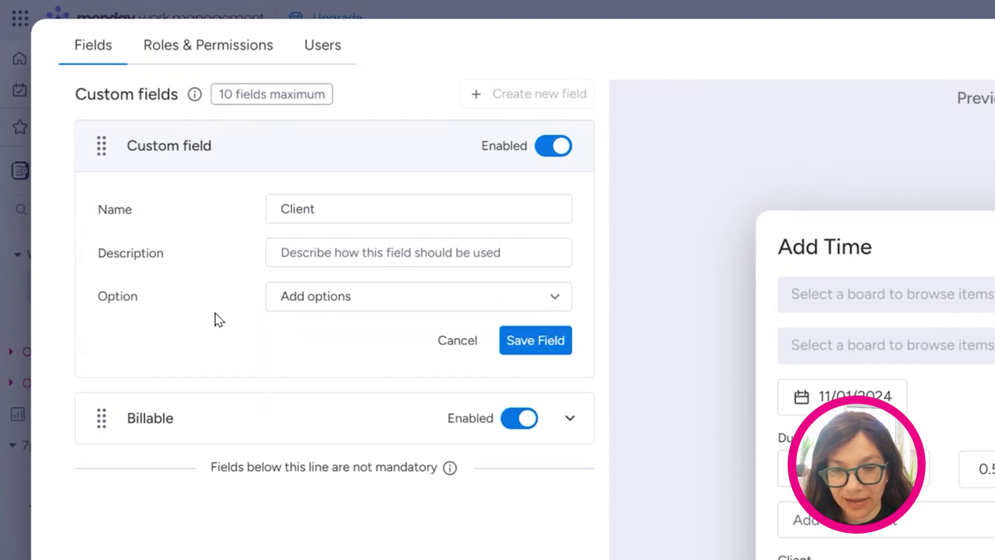
left_click(522, 345)
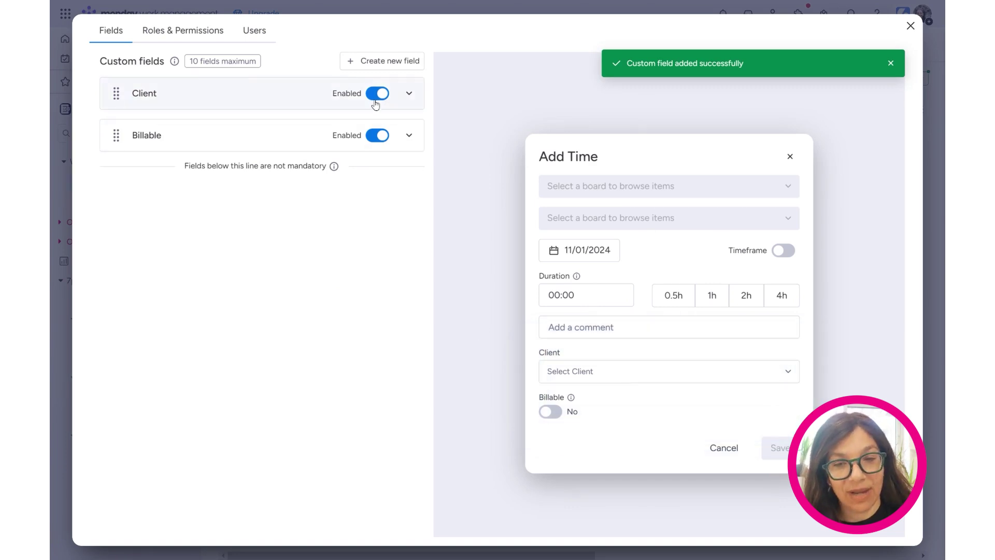
Expand the Billable custom field to examine its name, description and default setting.
left_click(408, 137)
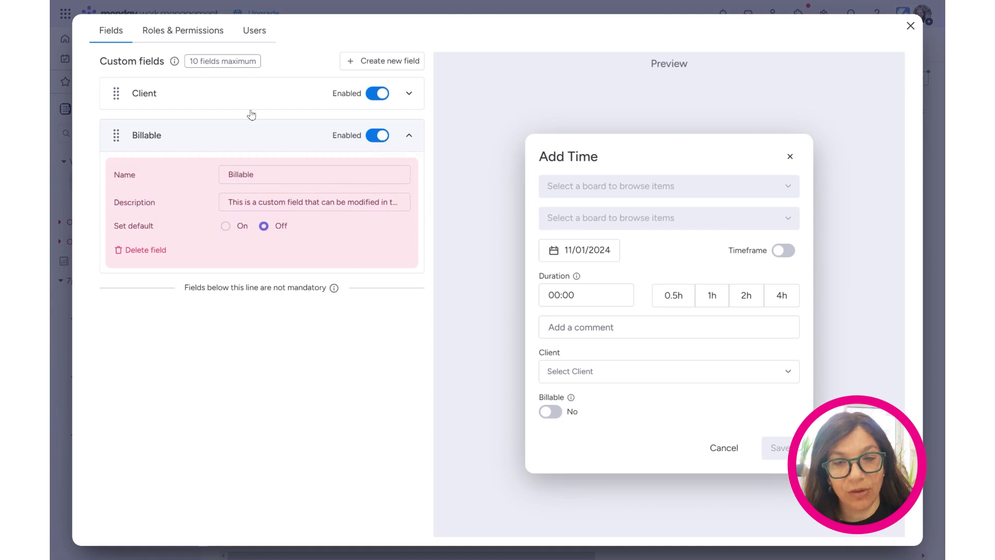
Disable the Client custom field and close the 7pace Timetracker settings.
left_click(377, 94)
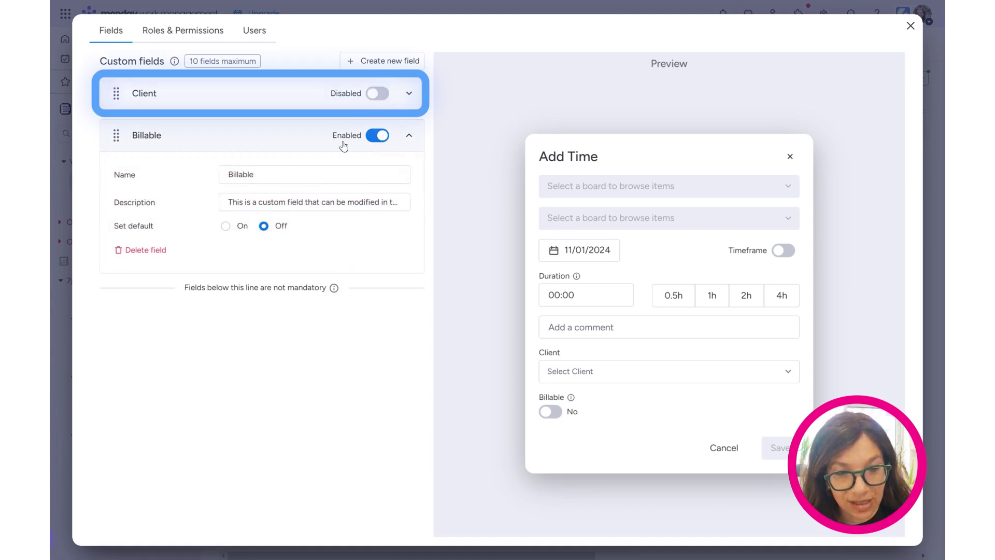
left_click(910, 25)
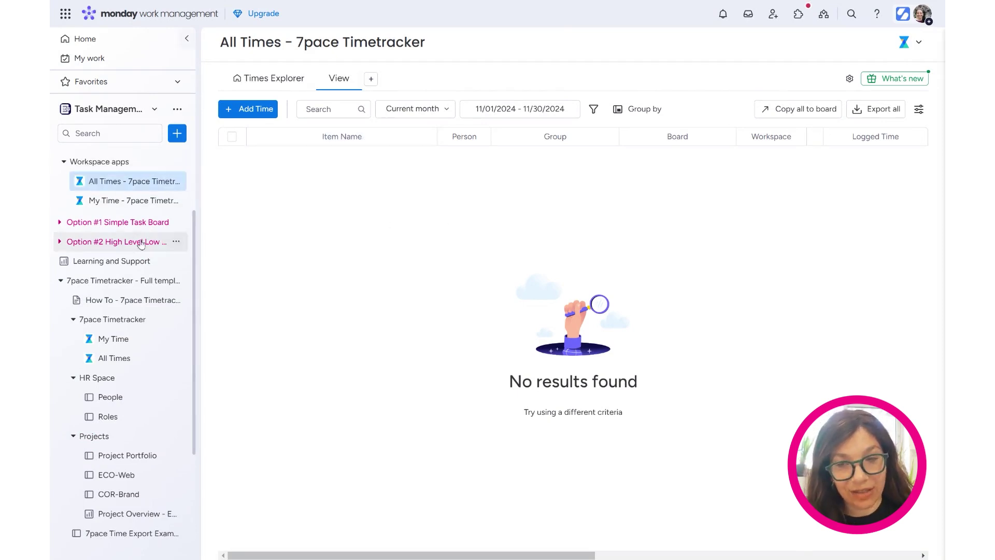
View the Project Portfolio board and open the ECO-Web board in the Projects folder.
left_click_drag(194, 257, 191, 358)
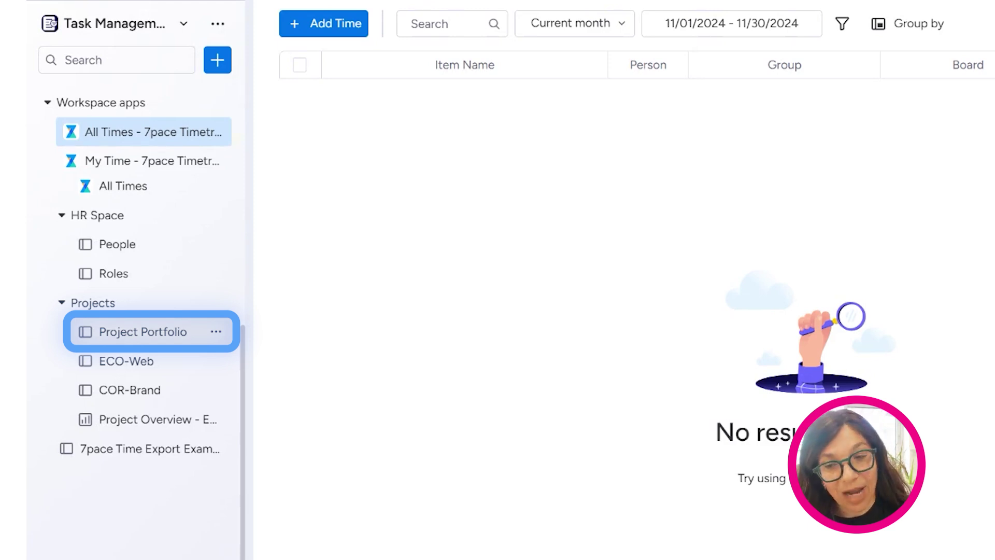
left_click(122, 339)
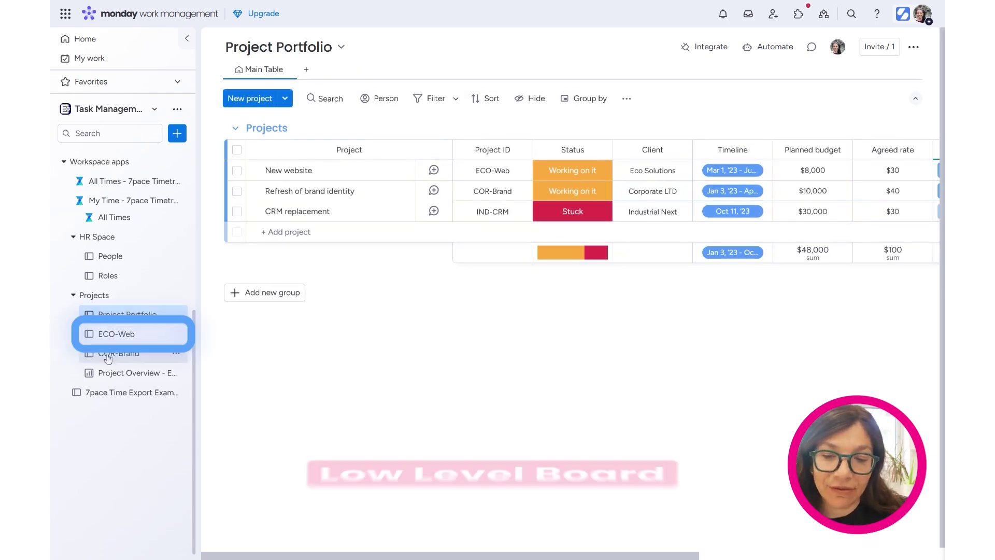
left_click(113, 336)
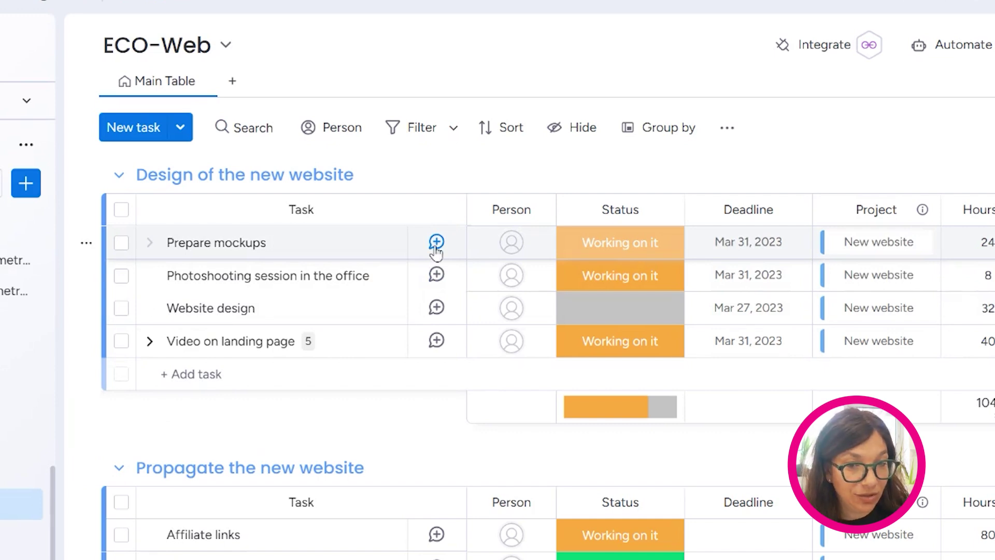
Open the Prepare mockups item, find 7pace Timetracker among the installed apps in the Item Views Center, and close the center.
left_click(437, 243)
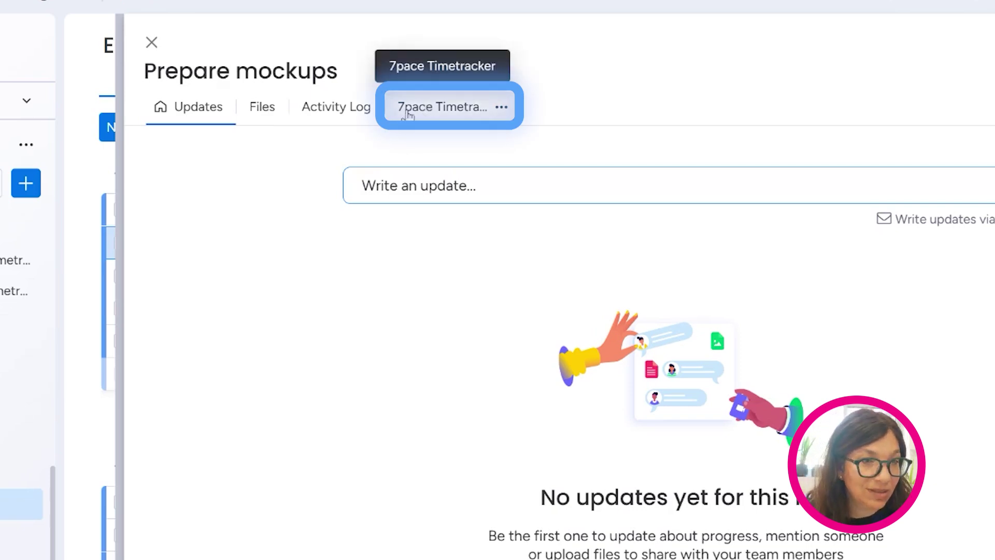
left_click(875, 156)
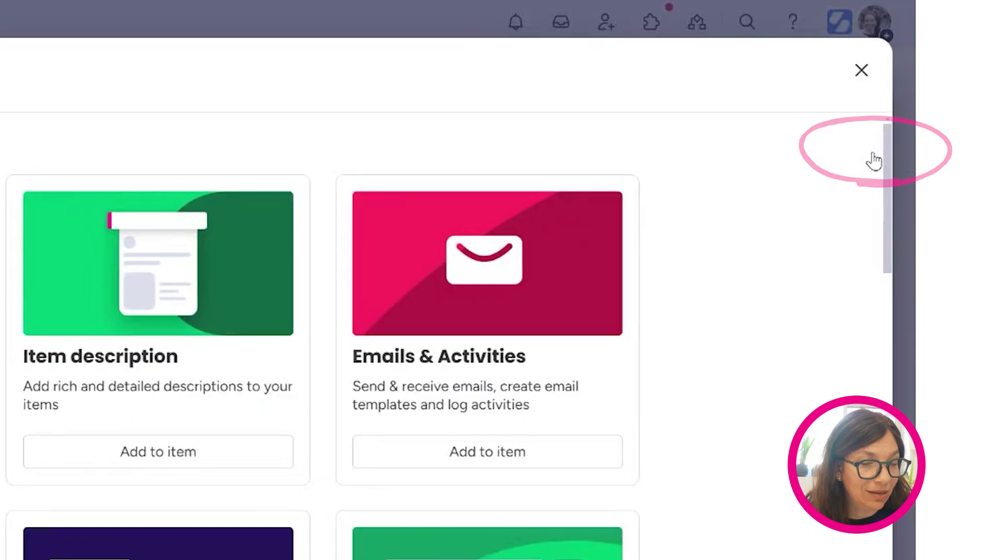
scroll(424, 218, "down", 15)
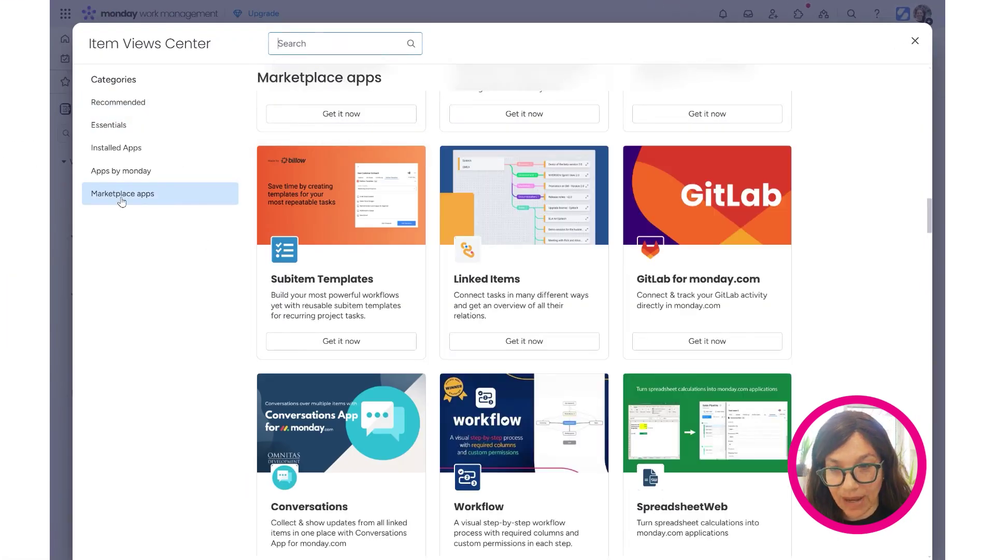
left_click(133, 150)
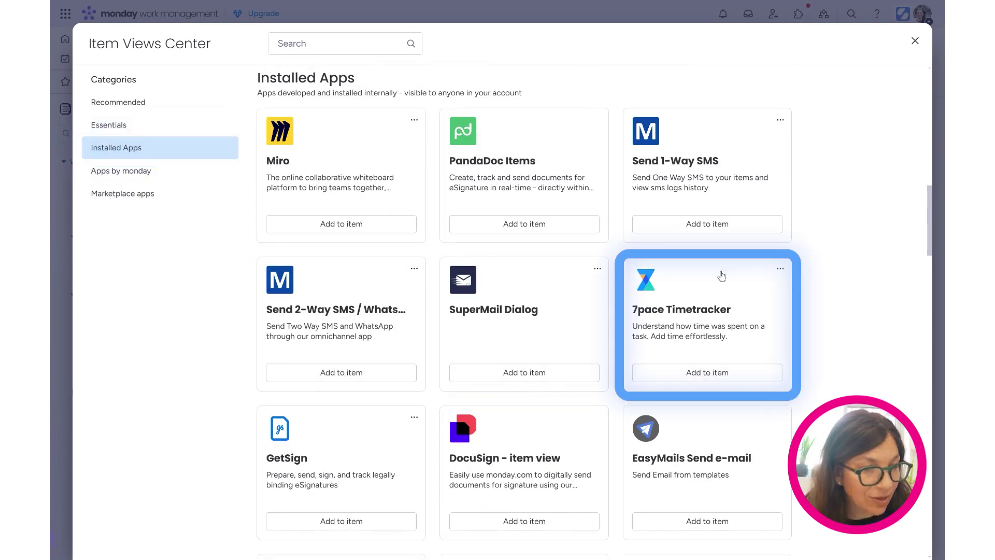
left_click(916, 43)
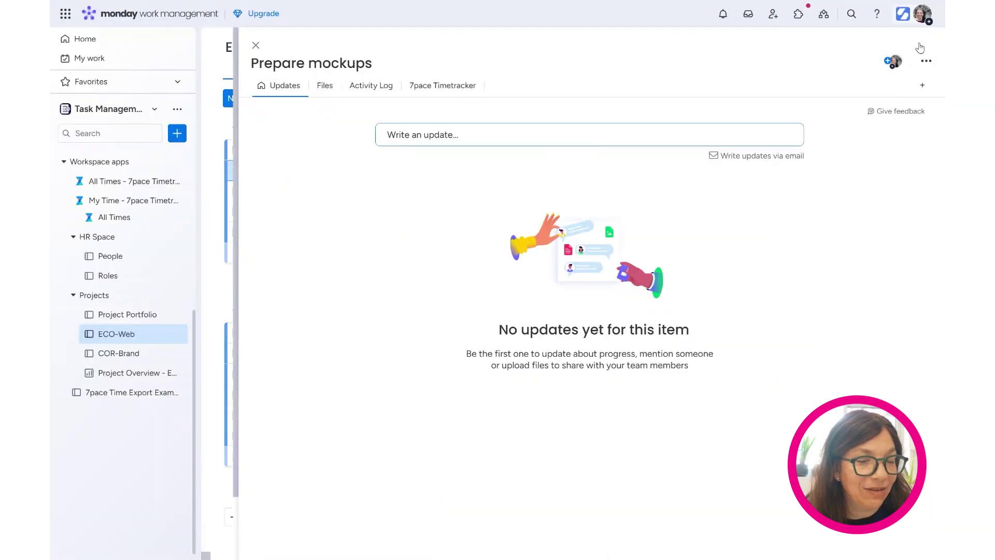
Log and save a 3-hour time entry for yourself on the Prepare mockups item using its 7pace Timetracker view.
left_click(443, 85)
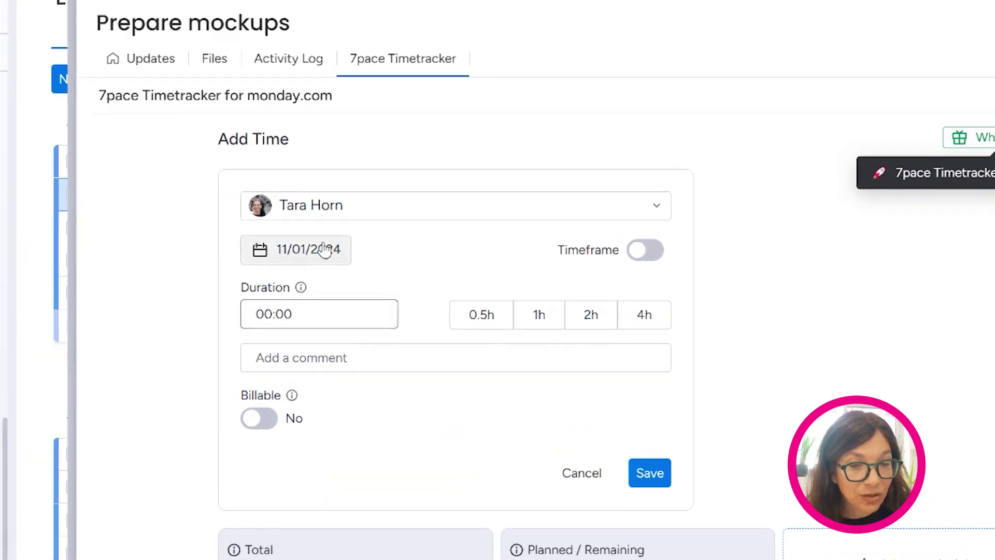
left_click(356, 210)
left_click(367, 293)
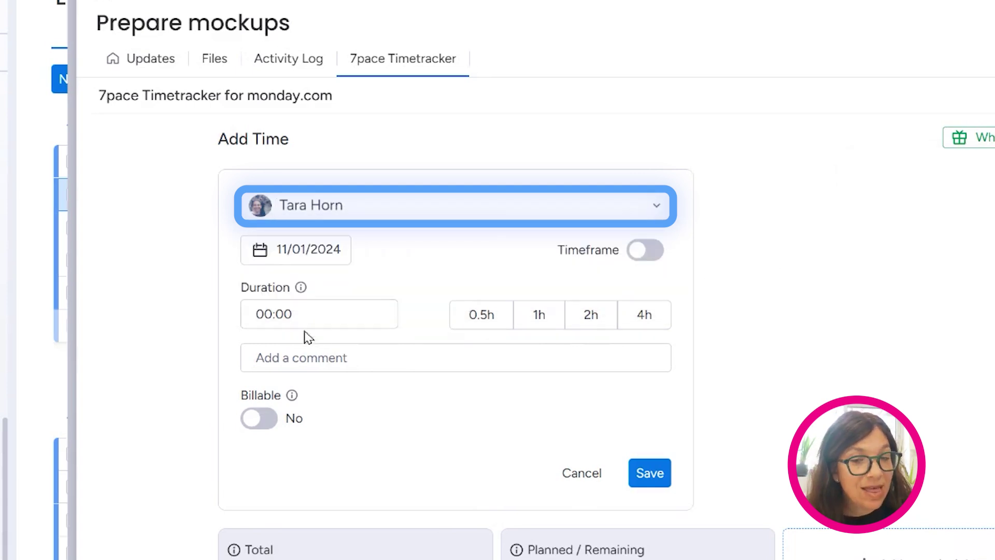
left_click(539, 317)
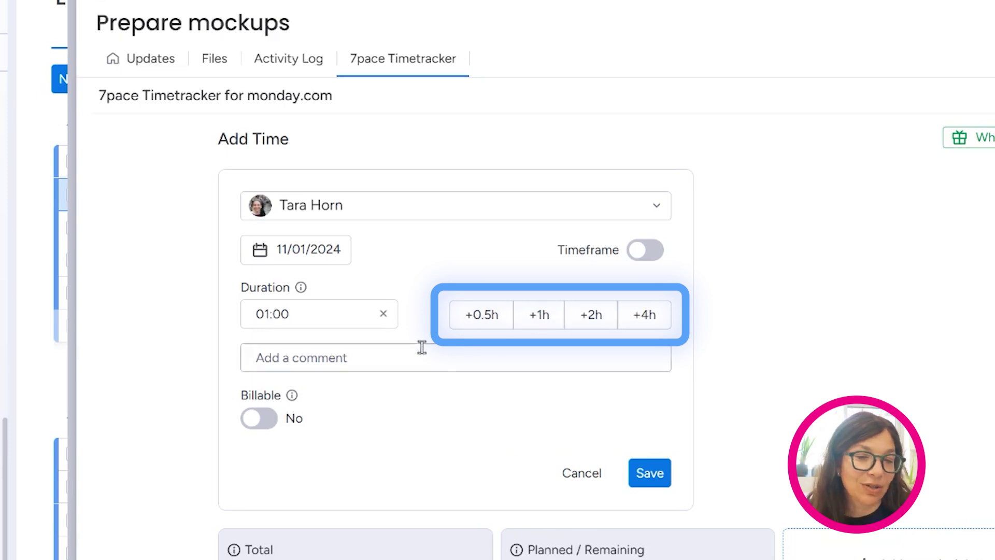
left_click(549, 324)
left_click(547, 323)
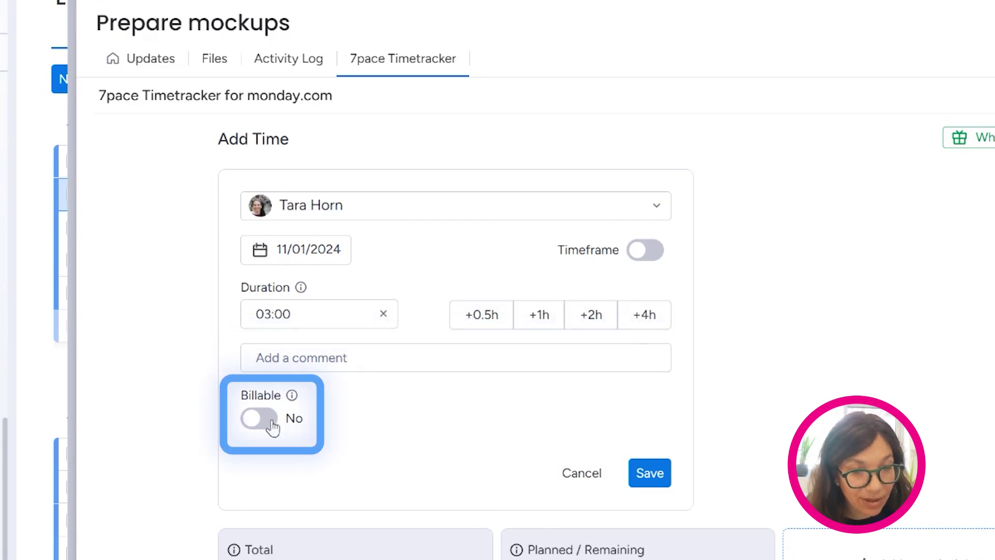
left_click(643, 475)
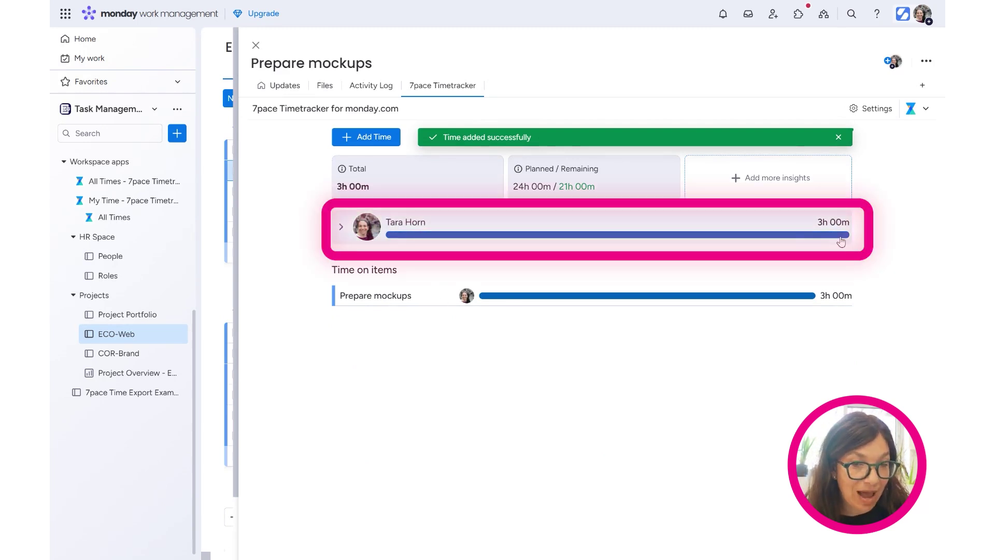
Add and save a 0.5-hour time entry for another team member on the Prepare mockups item.
left_click(373, 142)
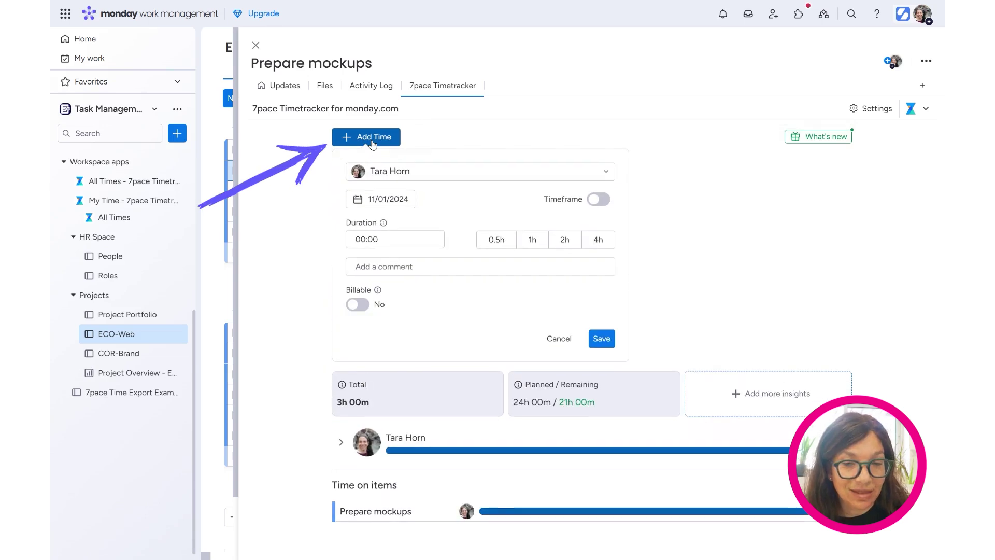
left_click(413, 176)
left_click(412, 198)
left_click(501, 245)
left_click(604, 341)
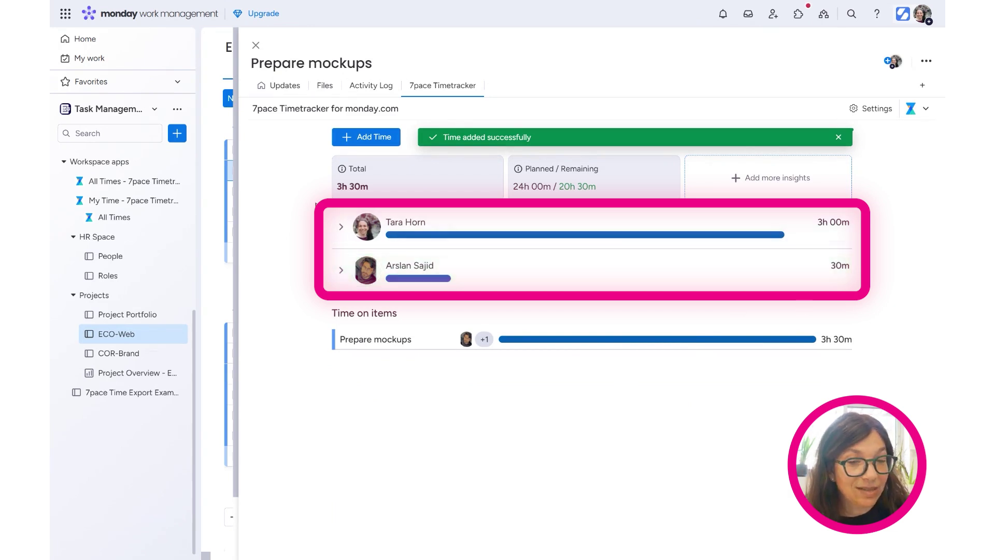
Close the item and review the hours planned, hours spent and total hours columns on the ECO-Web board.
left_click(255, 46)
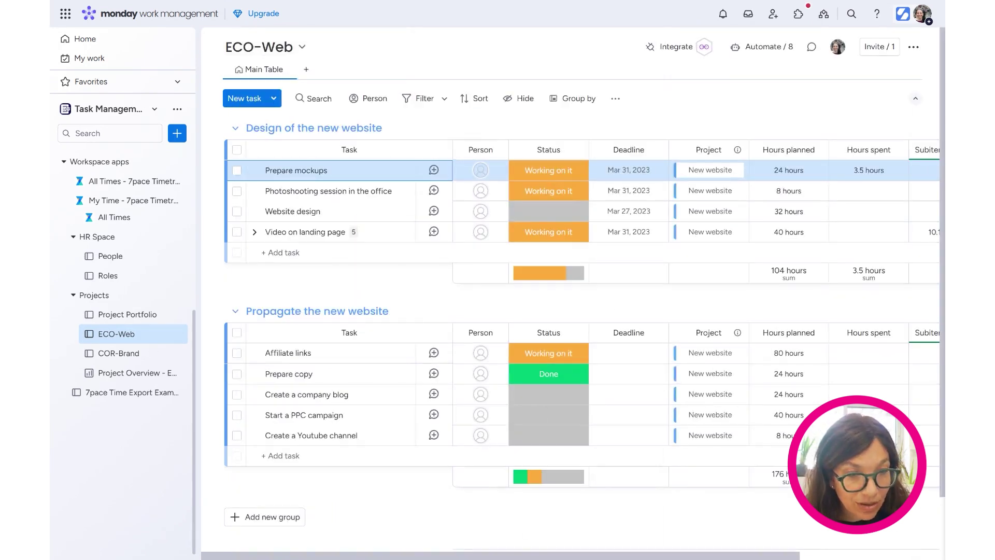
left_click_drag(465, 556, 600, 553)
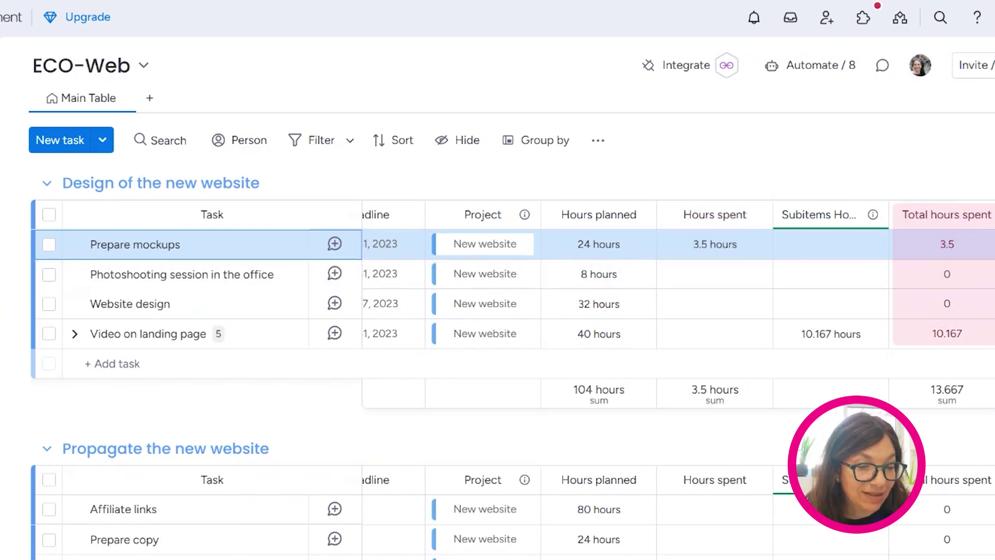
scroll(466, 290, "left", 5)
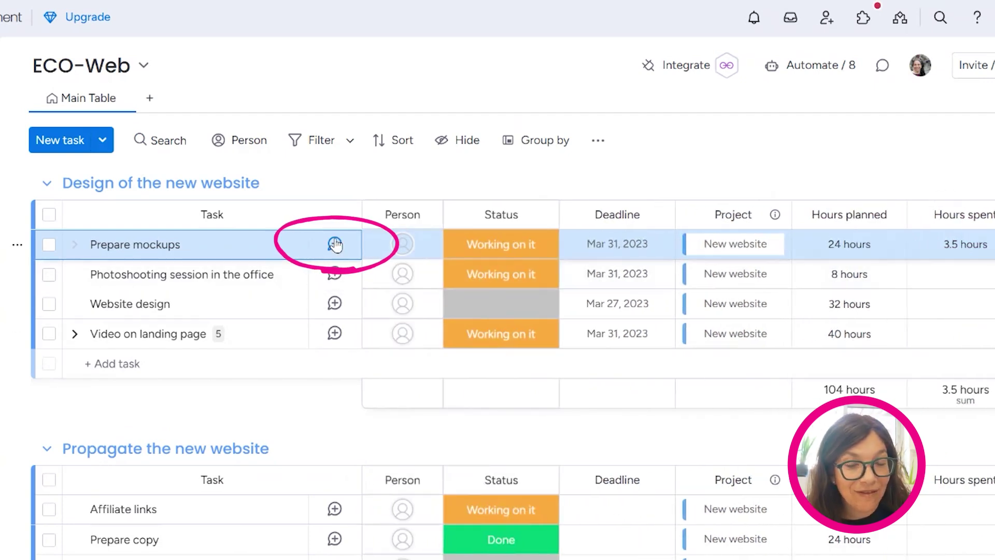
Reopen the Prepare mockups item and examine the Planned Hours, Effort and Status column mappings in its 7pace Timetracker settings.
left_click(334, 244)
left_click(314, 127)
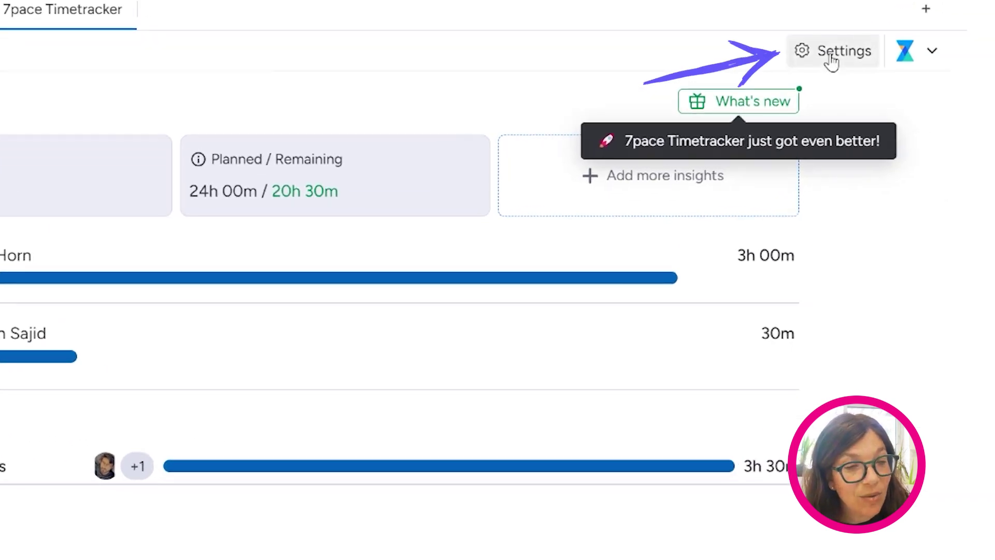
left_click(967, 157)
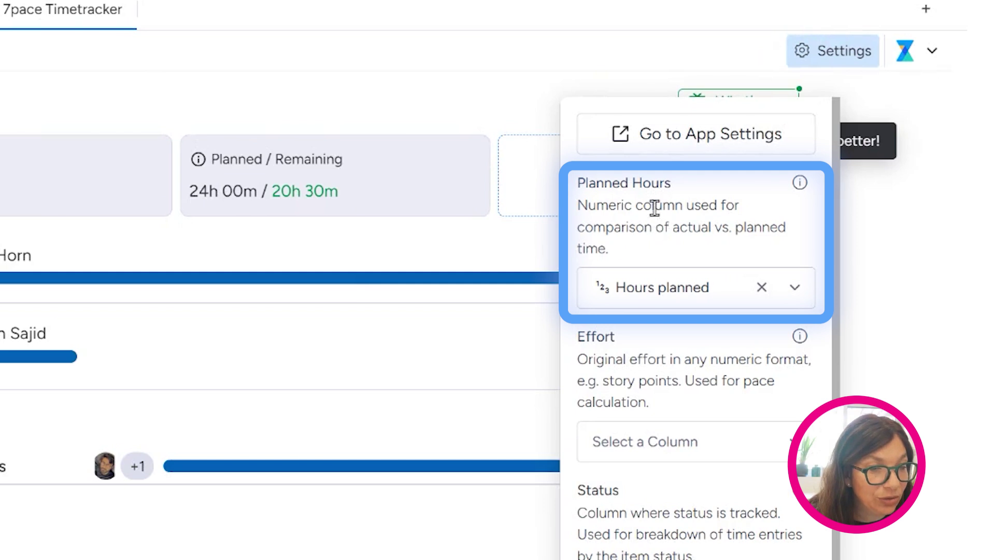
scroll(682, 441, "down", 2)
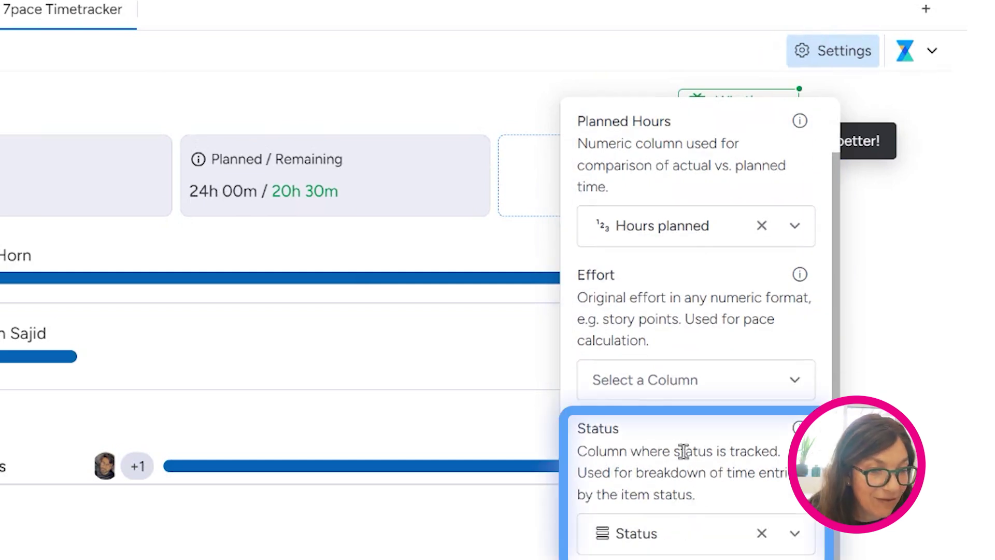
scroll(686, 296, "up", 2)
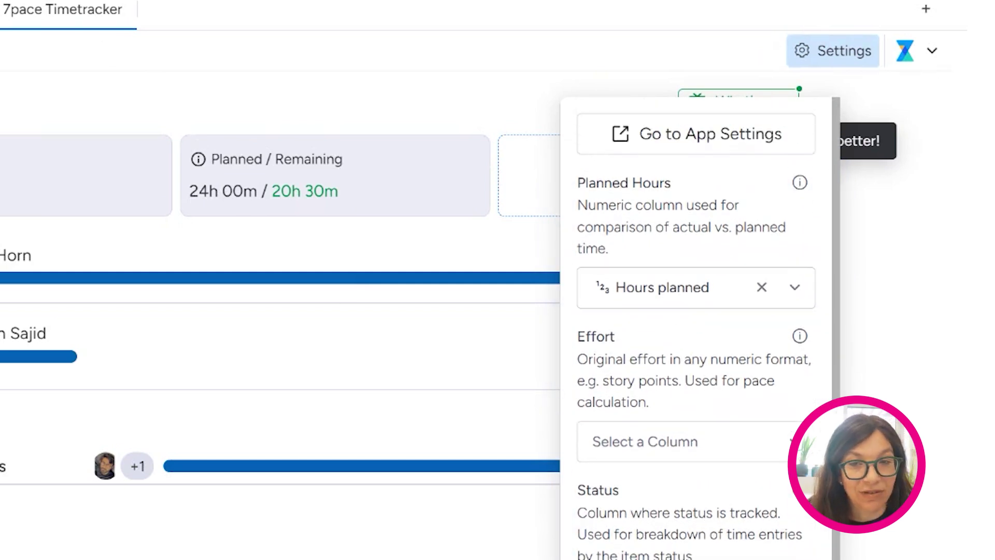
left_click(220, 39)
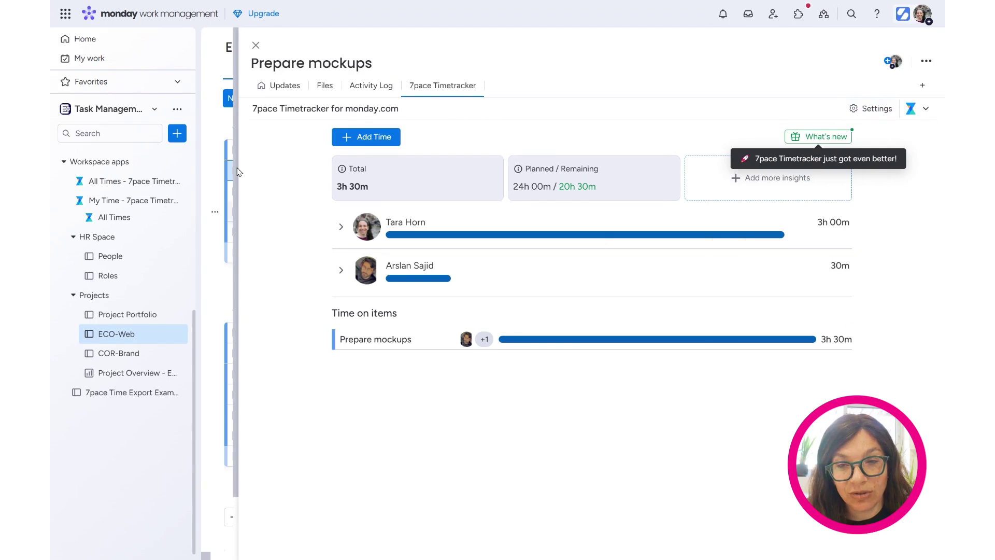
Close the item and open the Project Portfolio board to review its budget, rate, tasks and hours columns.
left_click(257, 46)
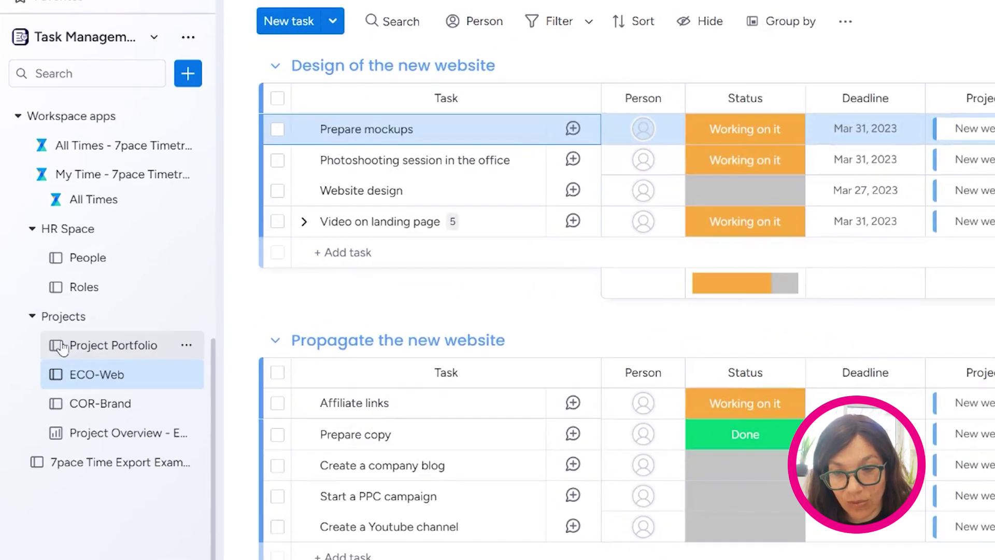
left_click(89, 349)
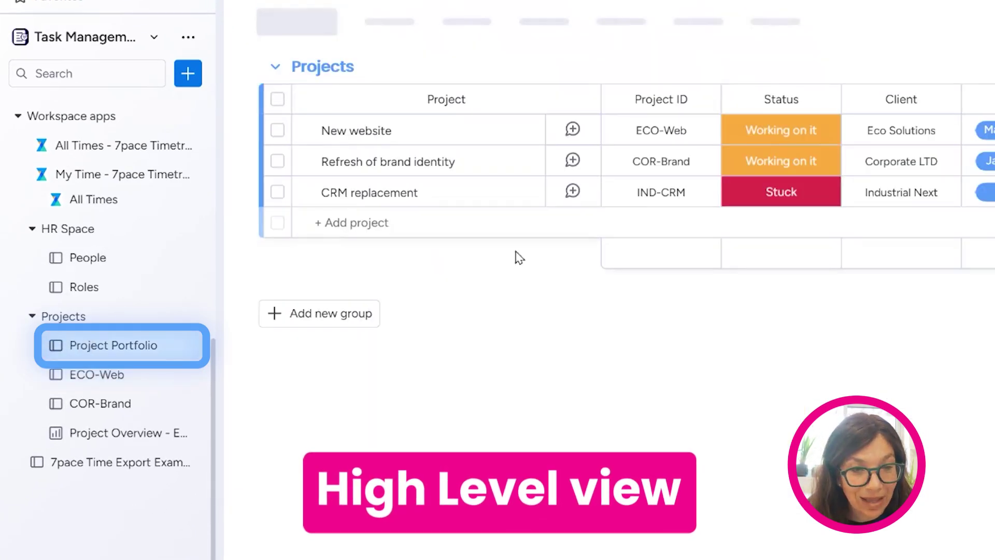
left_click_drag(461, 554, 725, 544)
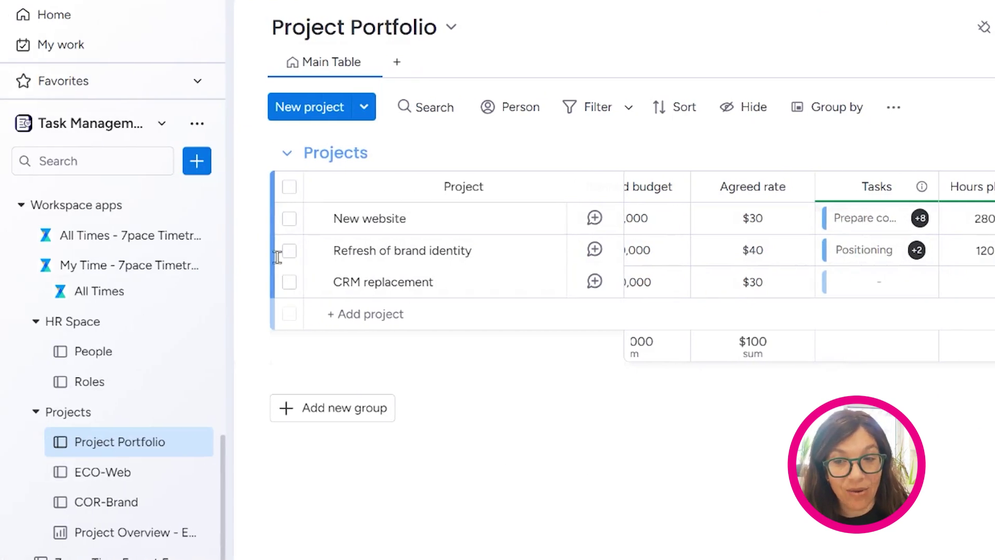
Review the logged time in My Time, checking the previous week's timesheet and the monthly and weekly calendars.
left_click(109, 270)
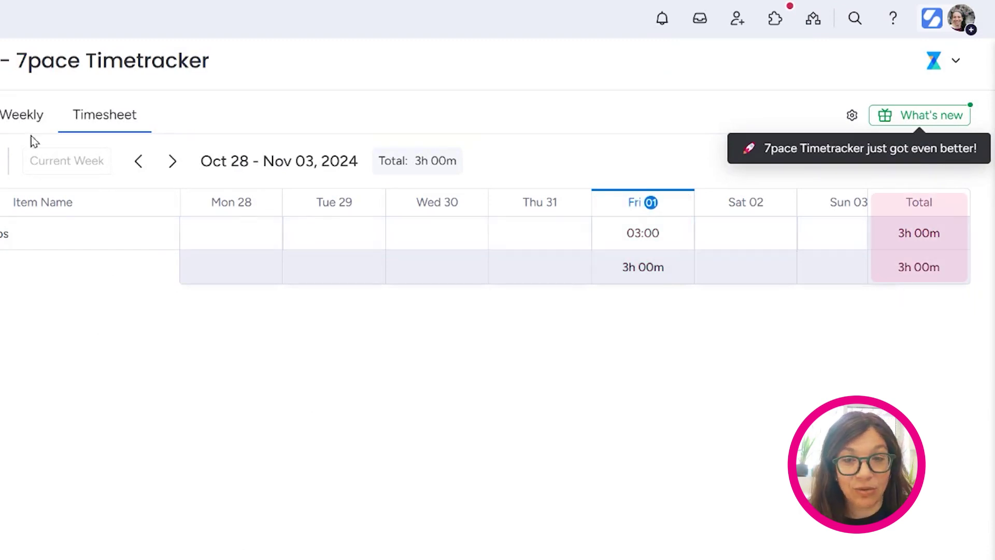
left_click(138, 161)
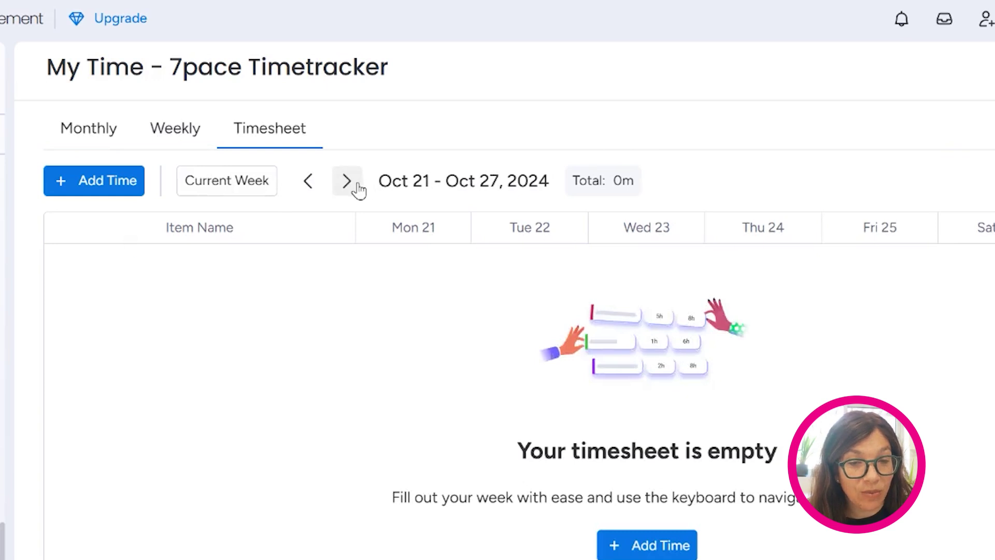
left_click(347, 181)
left_click(166, 133)
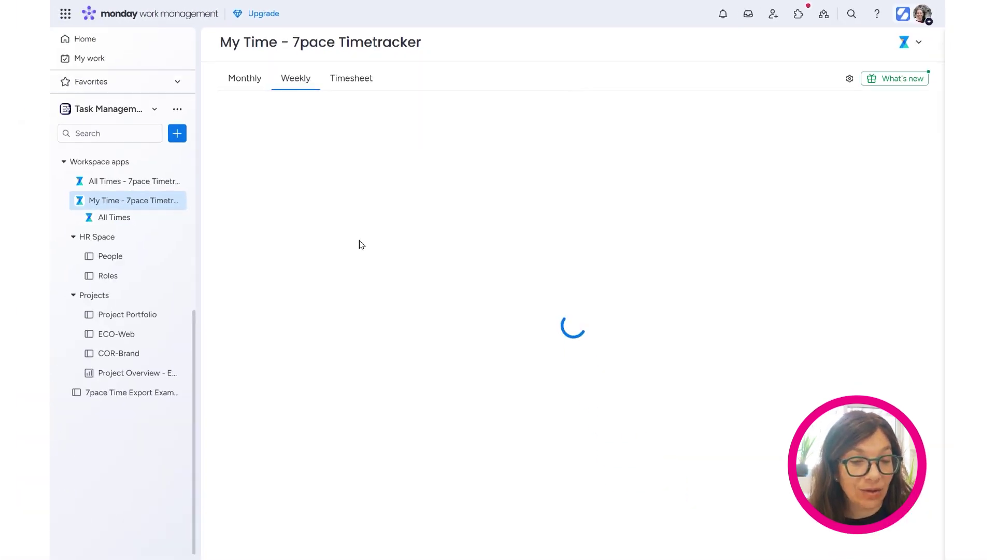
left_click(241, 81)
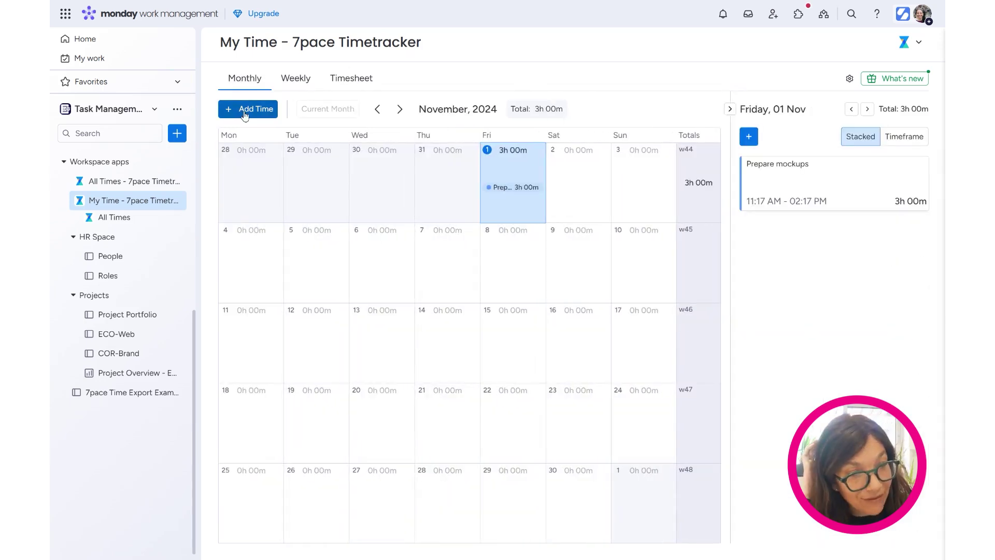
left_click(284, 78)
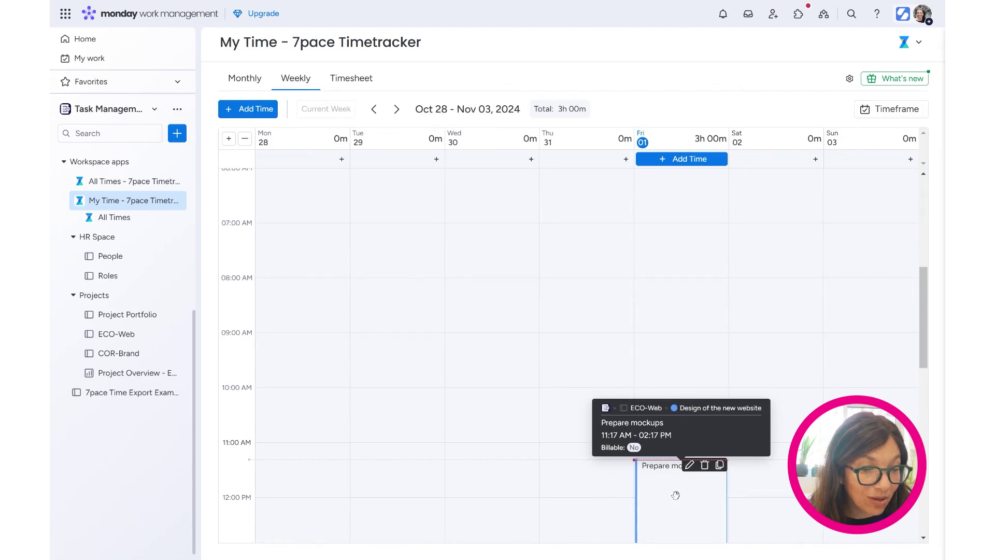
Add a 1-hour time entry for the Video on landing page item of the ECO-Web board from the weekly calendar.
left_click(243, 111)
left_click(503, 263)
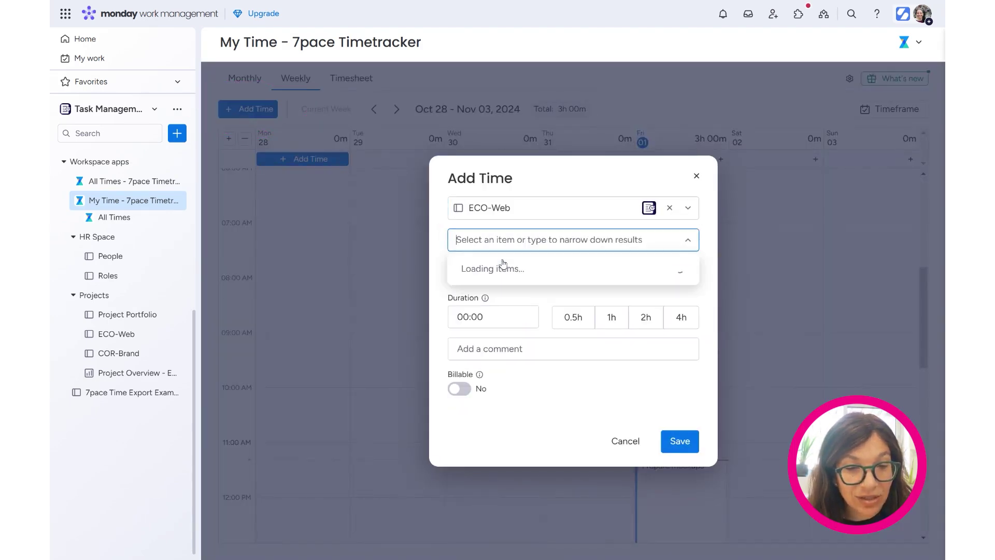
left_click(505, 314)
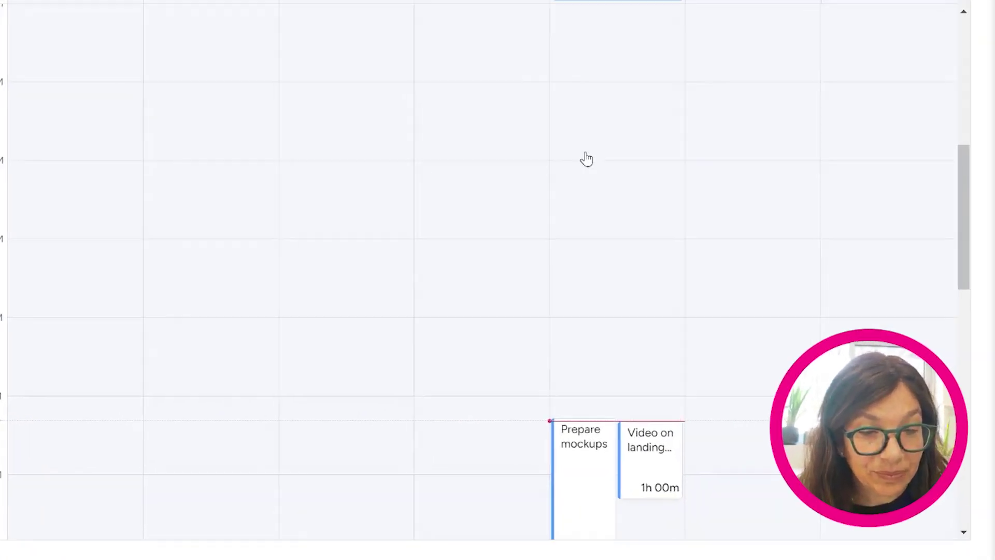
Move the Video on landing page entry to 10:00 AM on Friday and check the week's hours in the timesheet.
mouse_move(717, 482)
left_click_drag(627, 434, 604, 310)
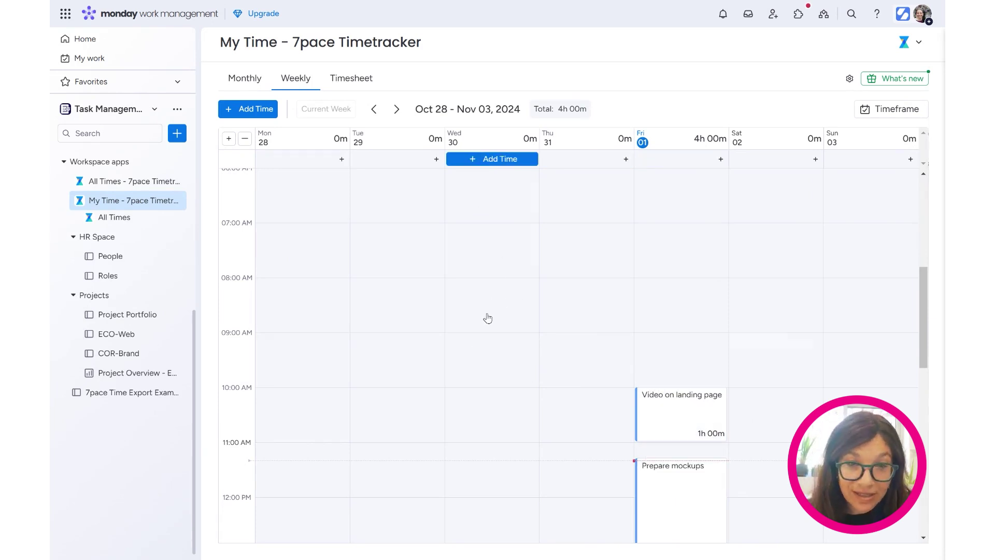
left_click(340, 79)
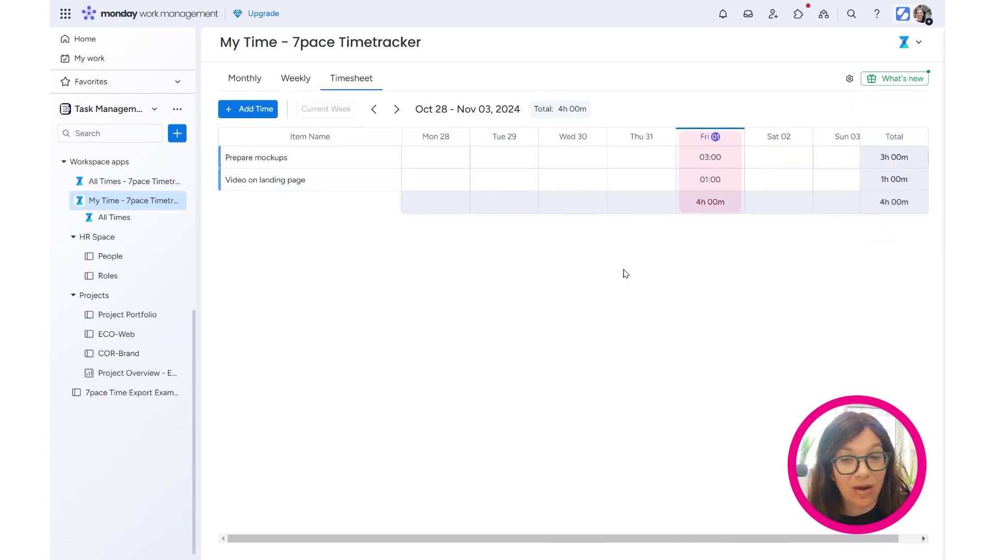
Open All Times and review the team's logged entries in the Times Explorer, including its date period options.
left_click(124, 183)
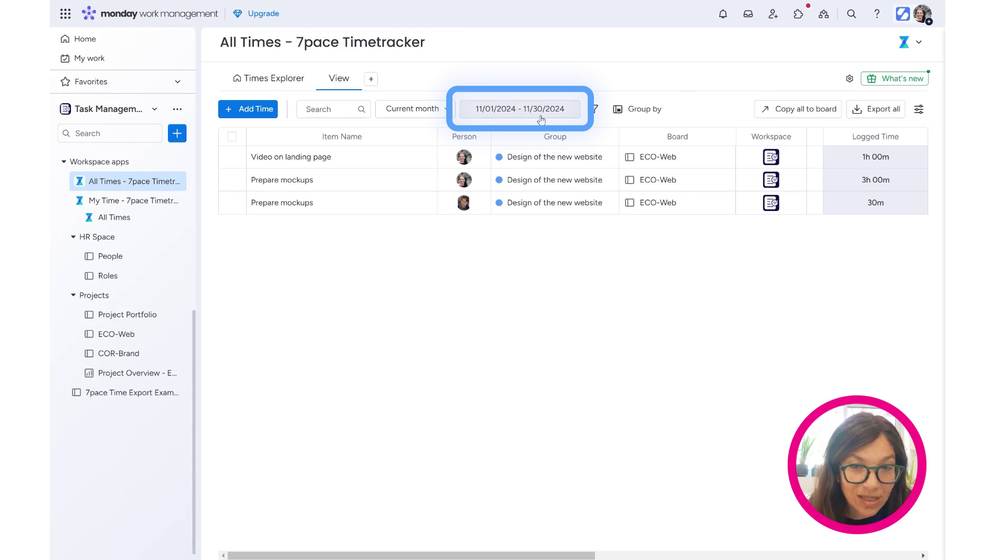
left_click(266, 83)
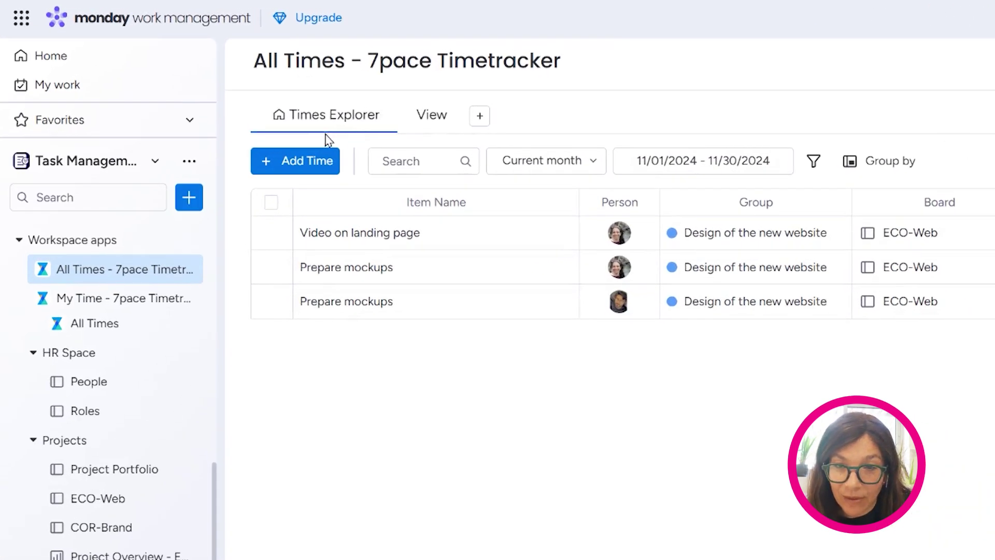
left_click(543, 160)
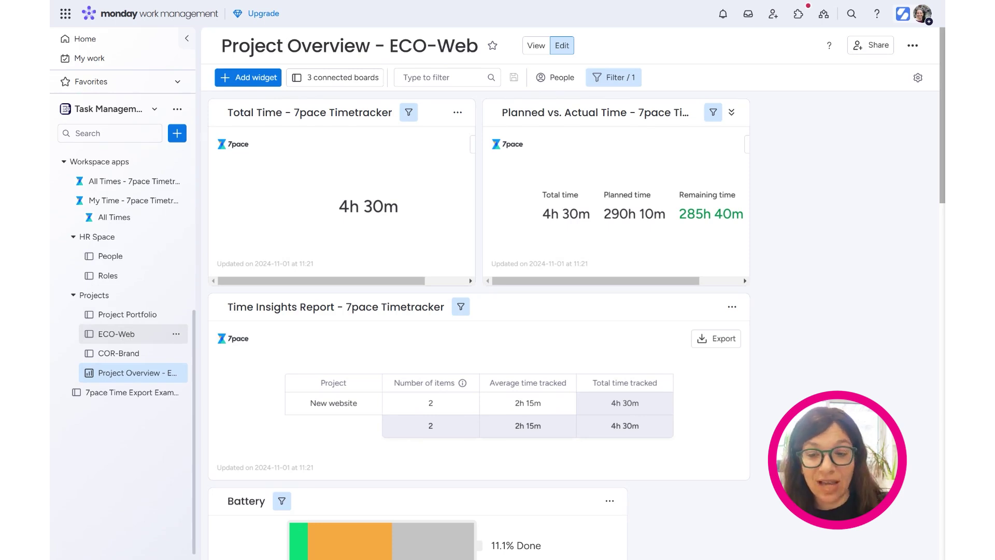
Return to the Project Portfolio board and examine its Hours planned, Hours spent and Spent budget columns.
left_click(130, 316)
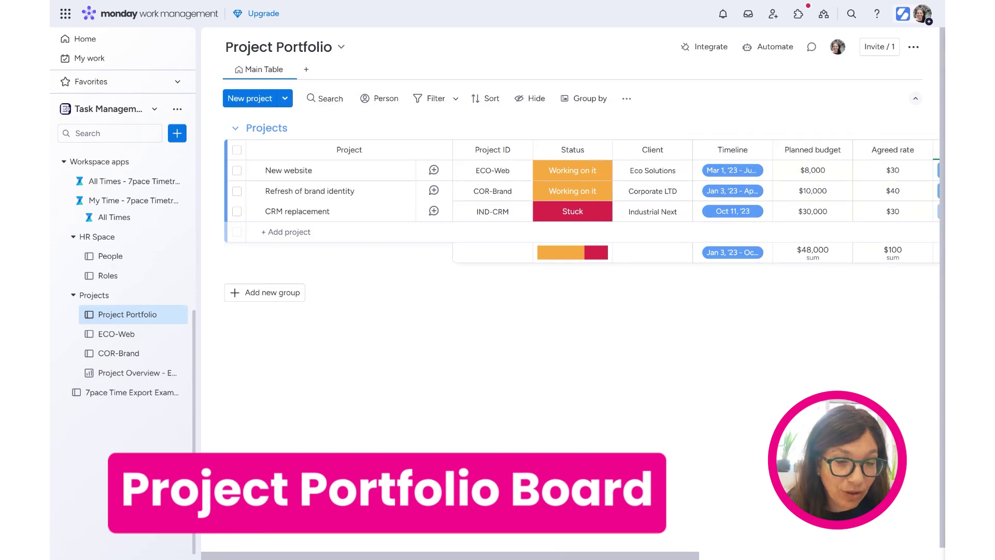
left_click_drag(420, 557, 701, 530)
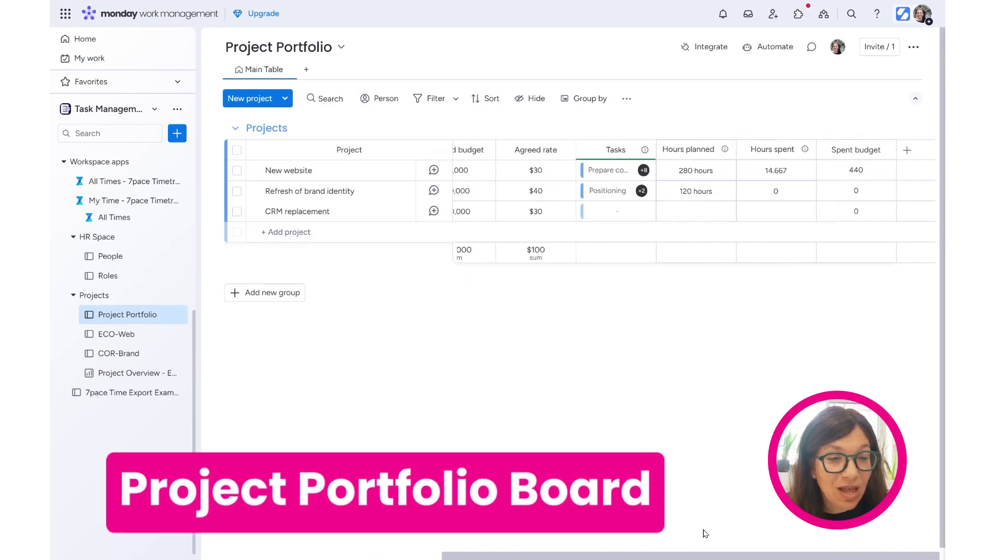